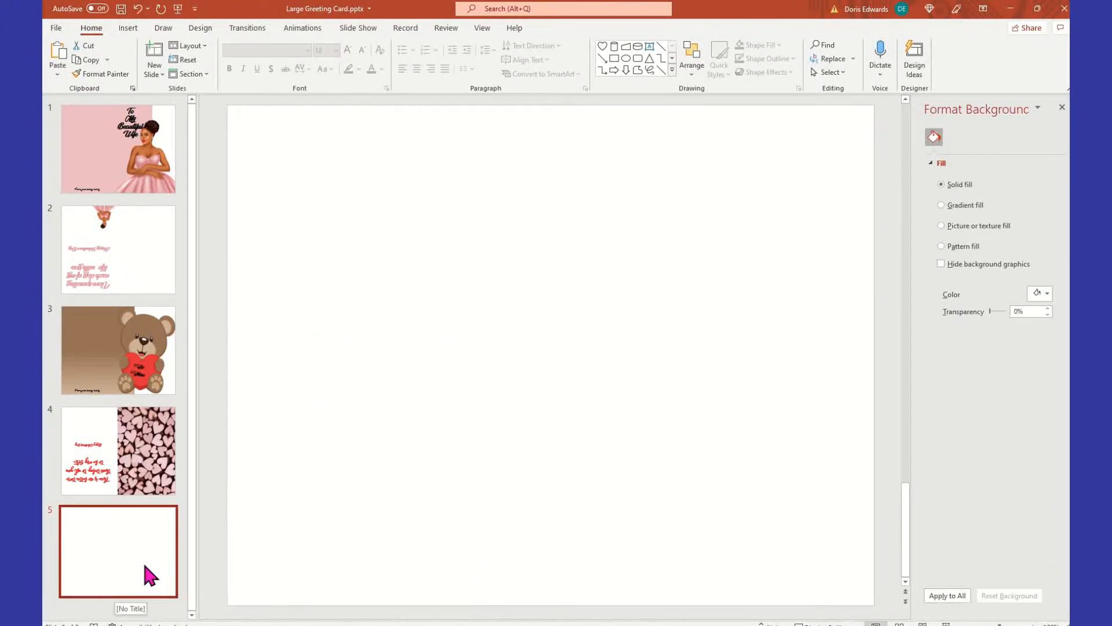
Duplicate the blank slide 5 at the end of the presentation and select slide 5 for editing
right_click(152, 526)
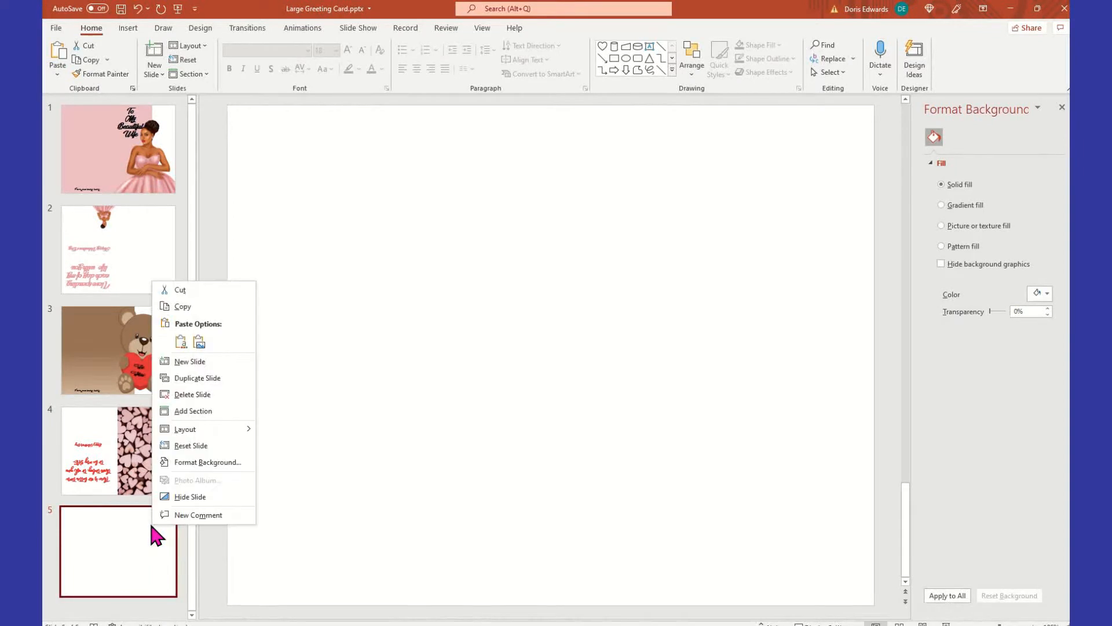
click(193, 378)
click(135, 472)
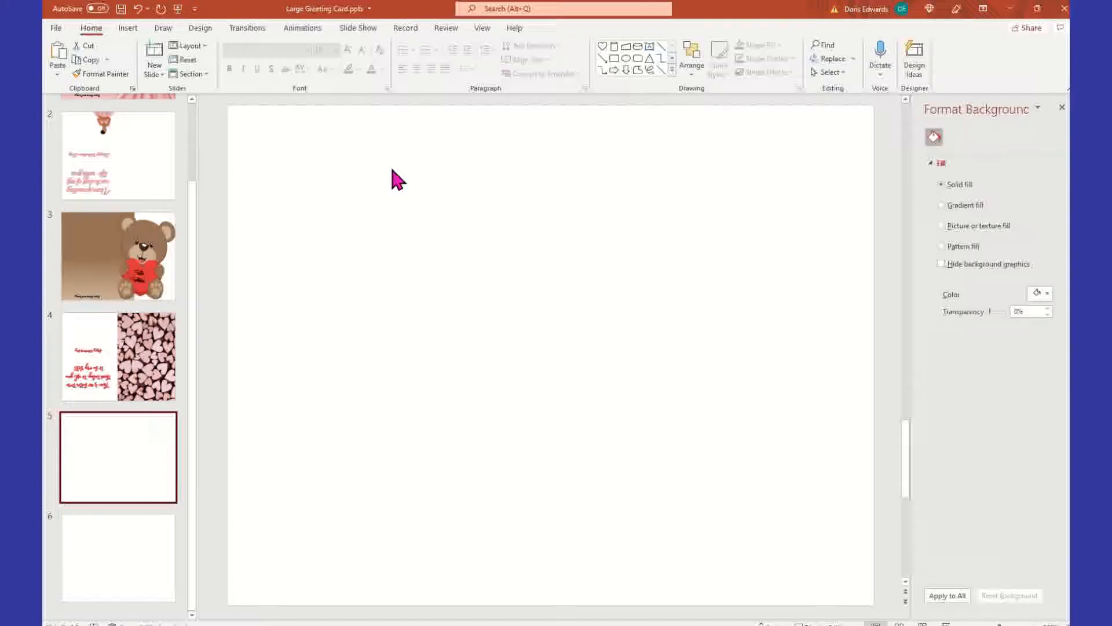
Review the presentation's custom slide width, height and orientation settings and accept them
click(201, 27)
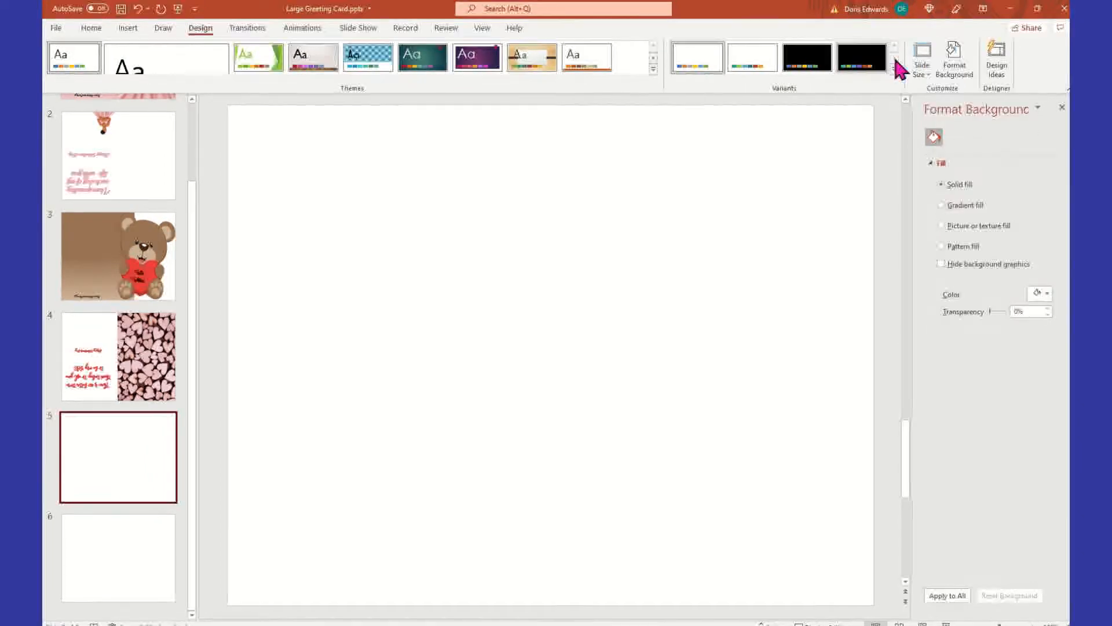
click(929, 68)
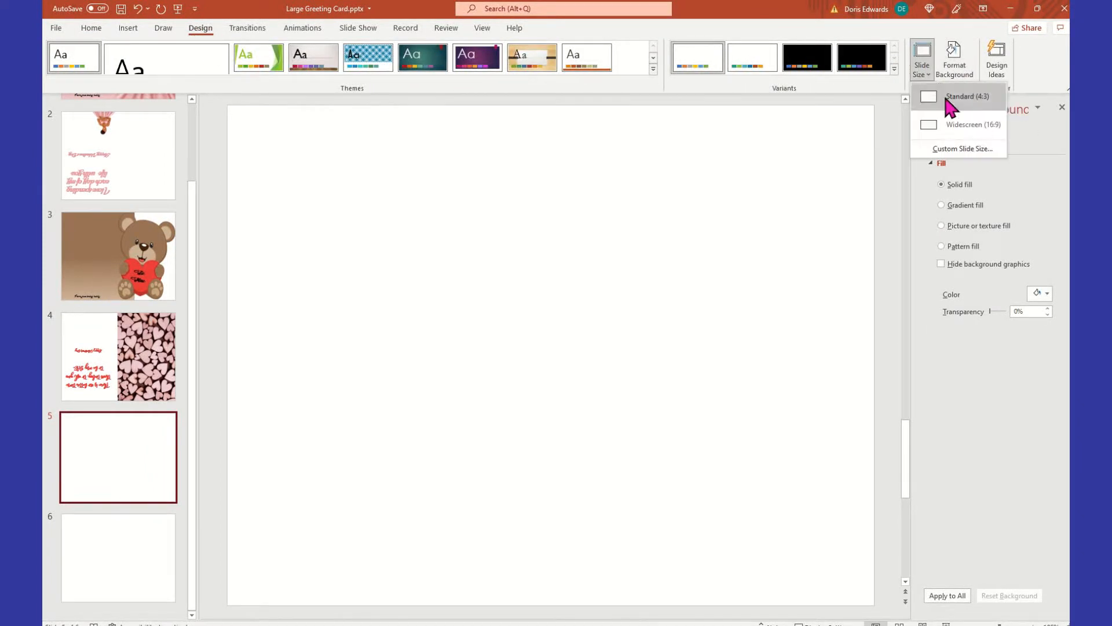
click(961, 148)
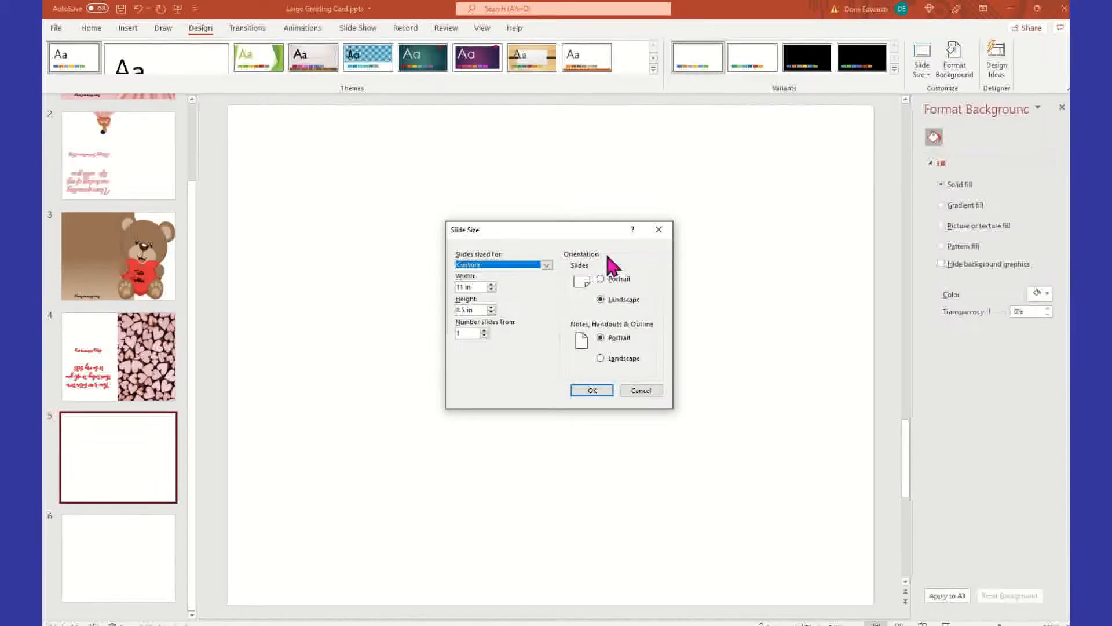
click(599, 391)
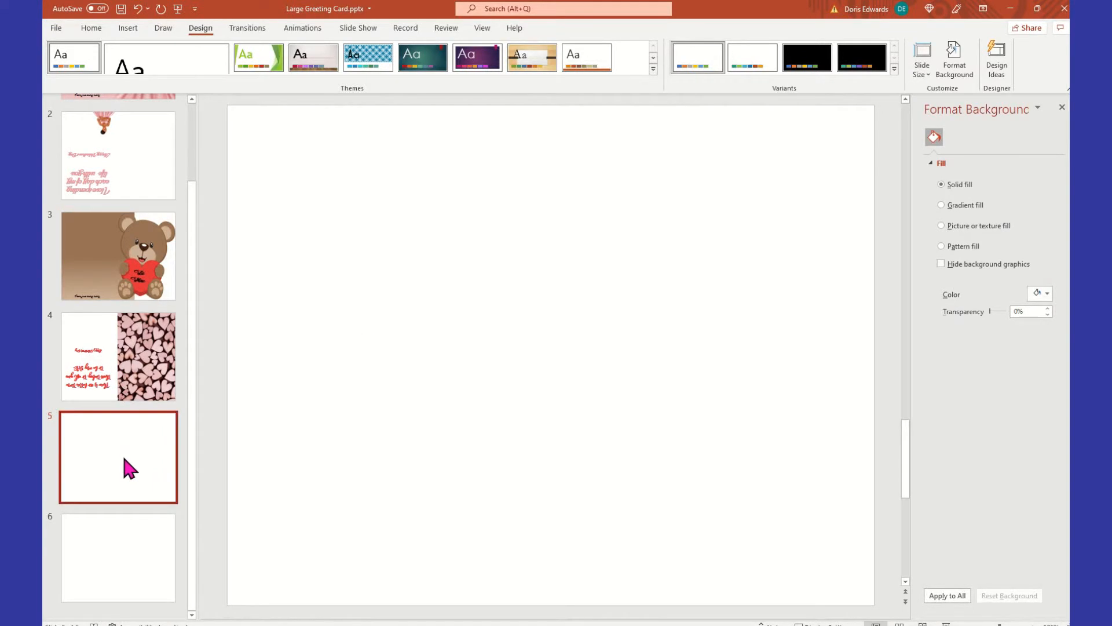
Move the two blank slides 5 and 6 together to the beginning of the presentation
shift+click(127, 552)
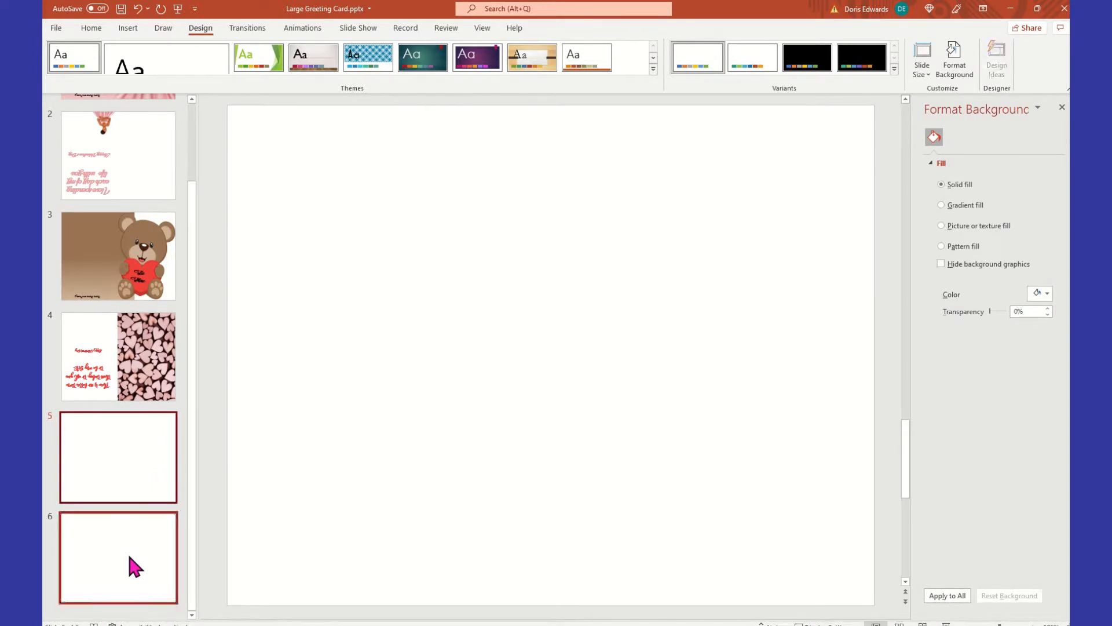
drag(124, 551, 125, 136)
click(134, 162)
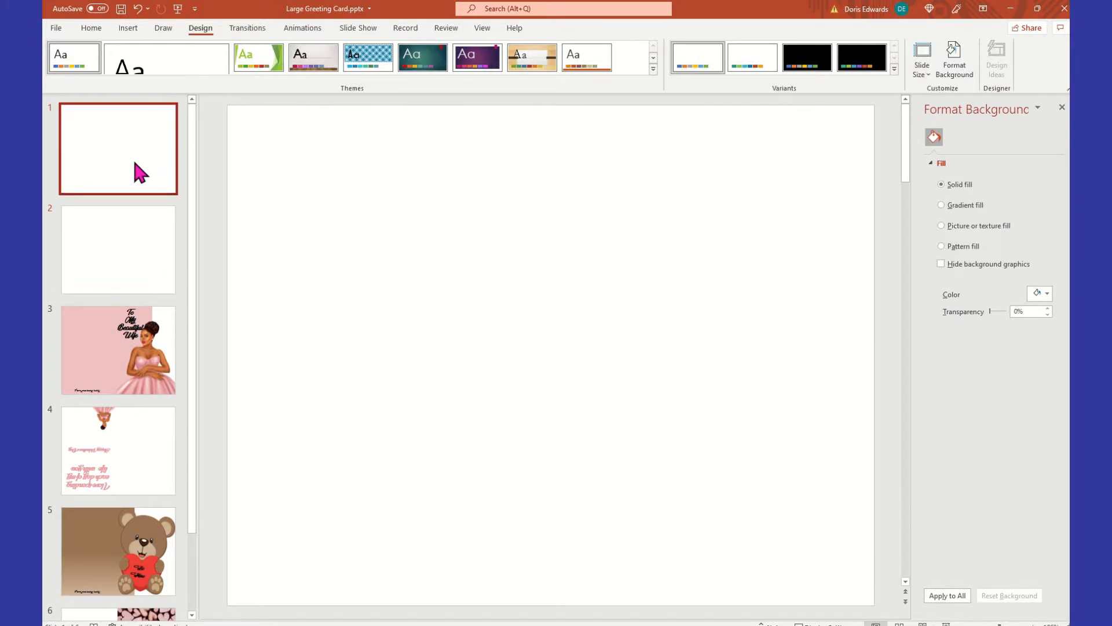
Add three more blank slides after slide 2 and return to slide 1
click(149, 240)
right_click(149, 238)
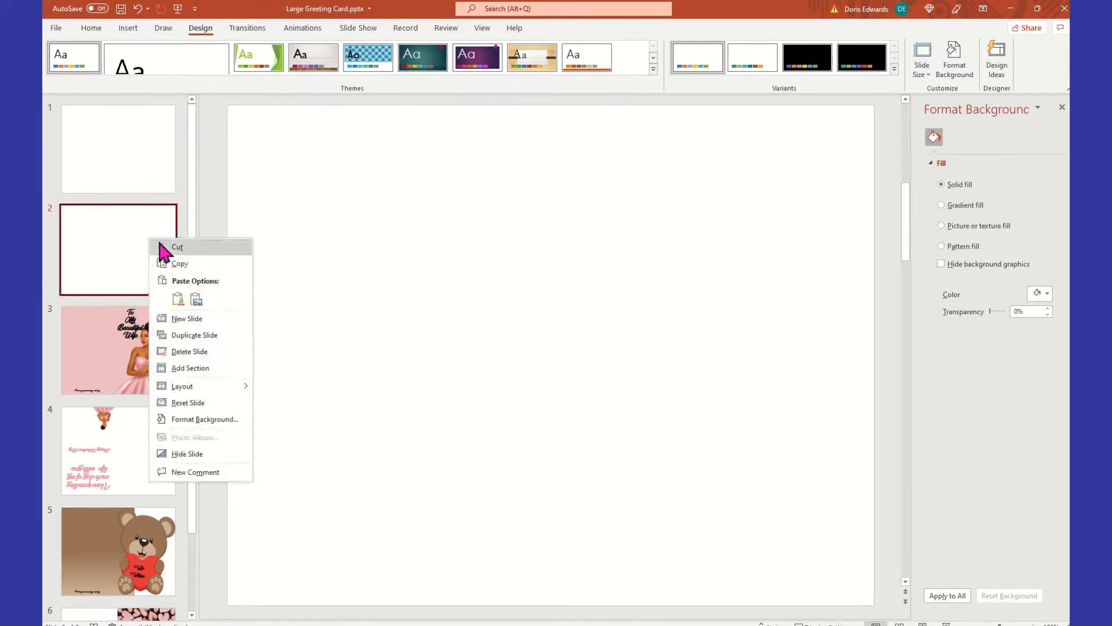
click(200, 319)
right_click(142, 253)
click(181, 326)
click(166, 286)
right_click(156, 258)
click(186, 335)
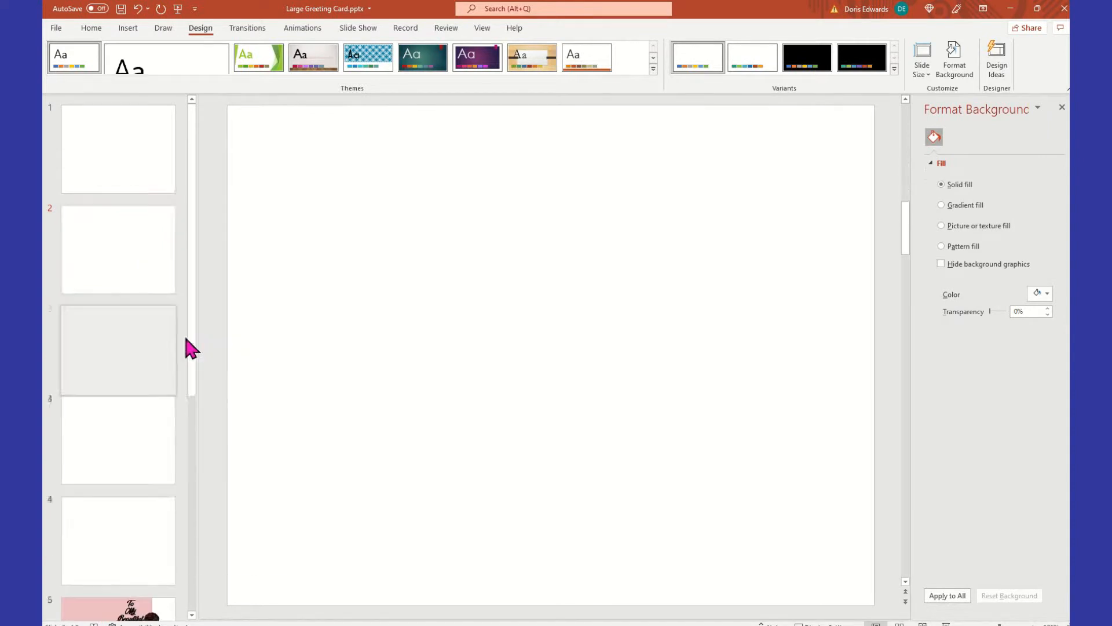
click(157, 165)
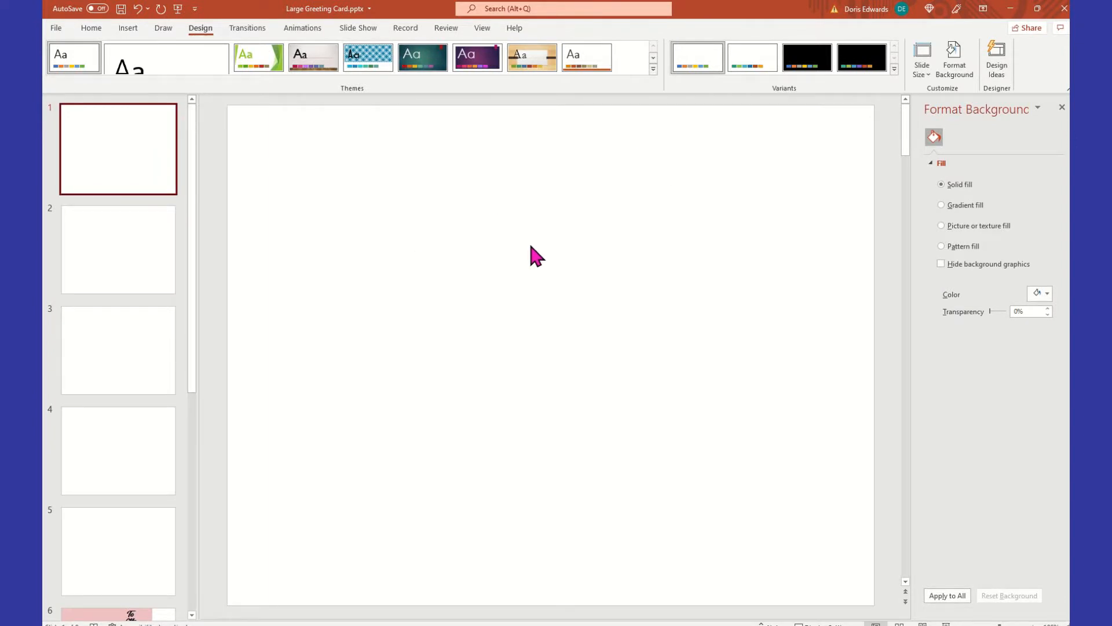
Draw a rectangle about 3.2" wide and 2.9" high in the upper-left area of slide 1
click(130, 29)
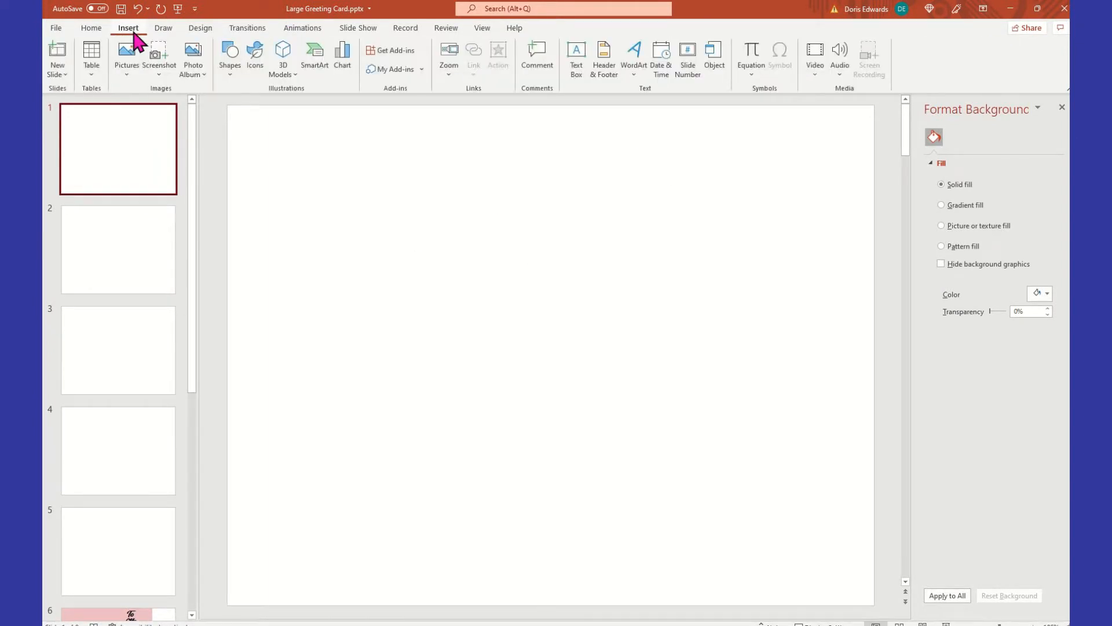
click(230, 69)
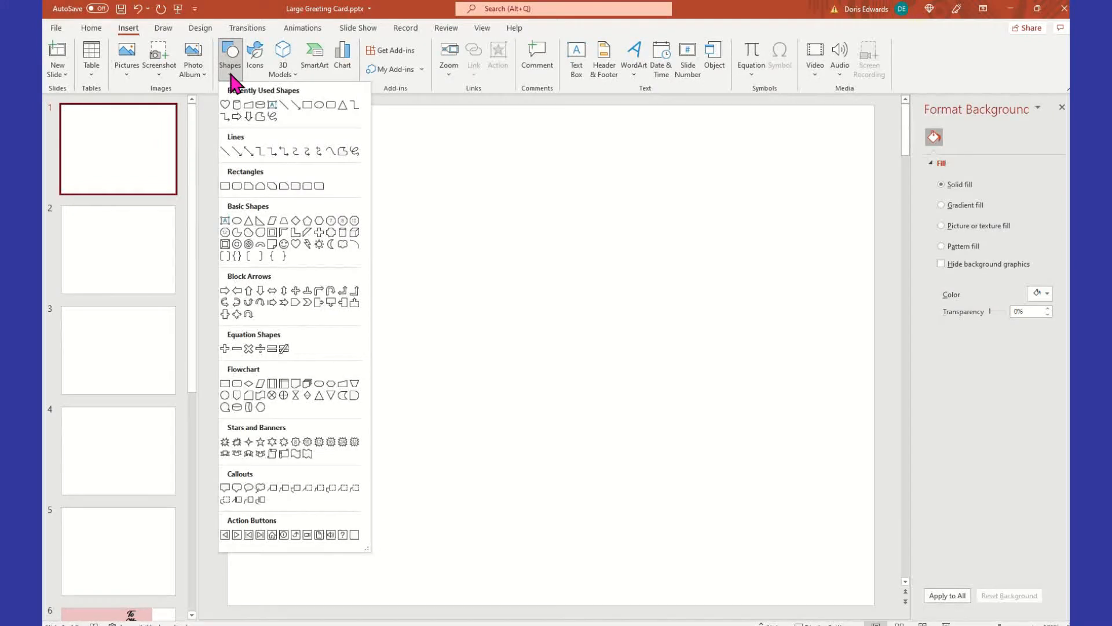
click(307, 103)
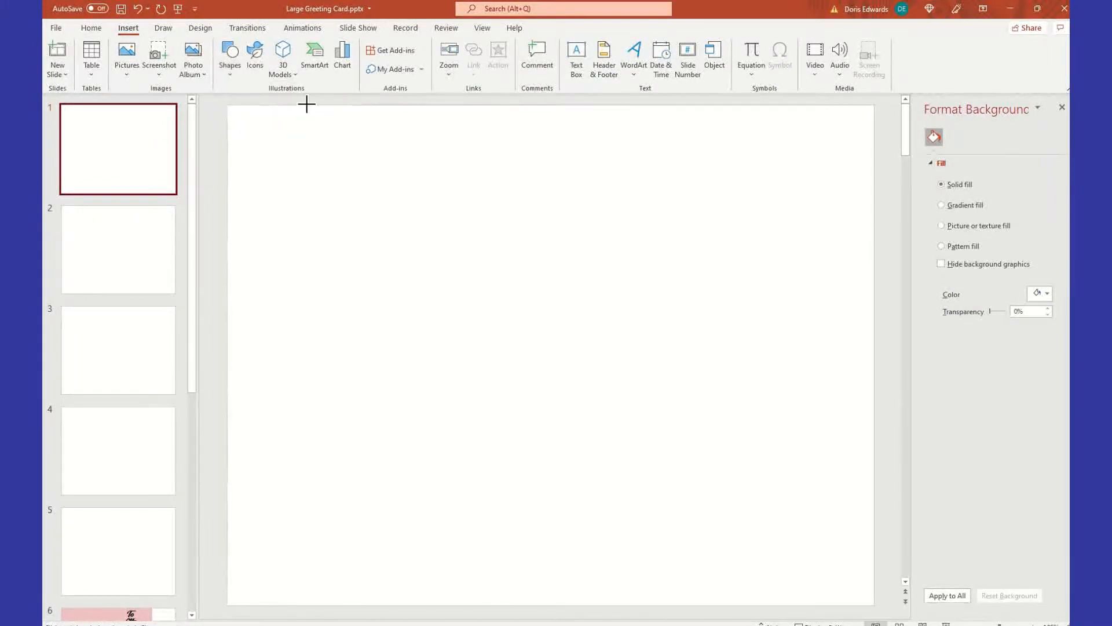
mouse_move(284, 167)
mouse_down()
mouse_move(440, 323)
mouse_move(524, 353)
mouse_up()
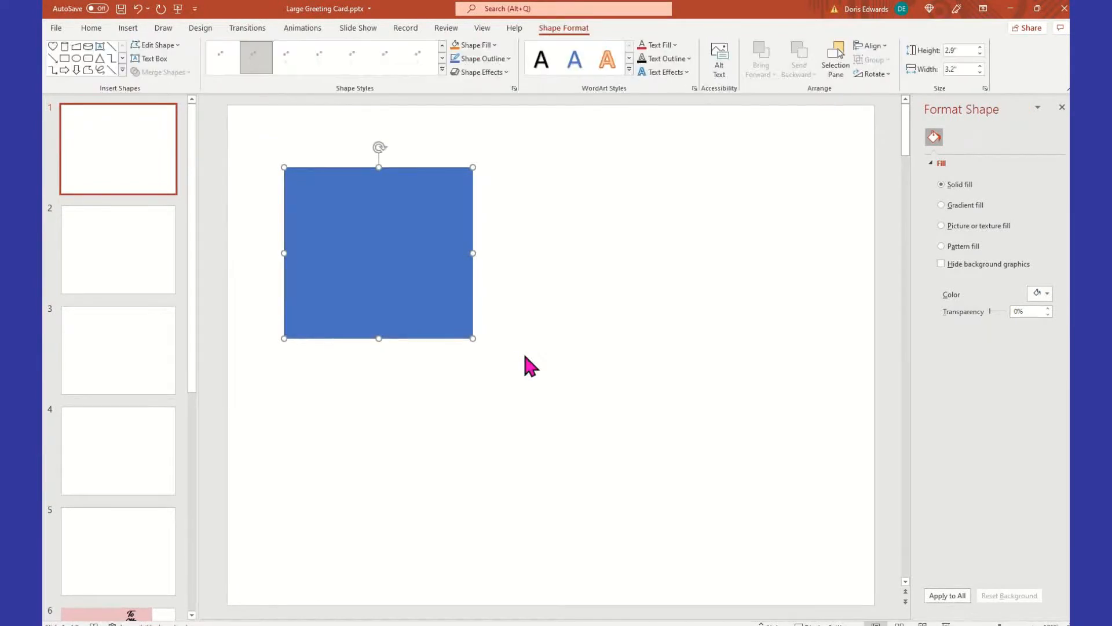
click(570, 204)
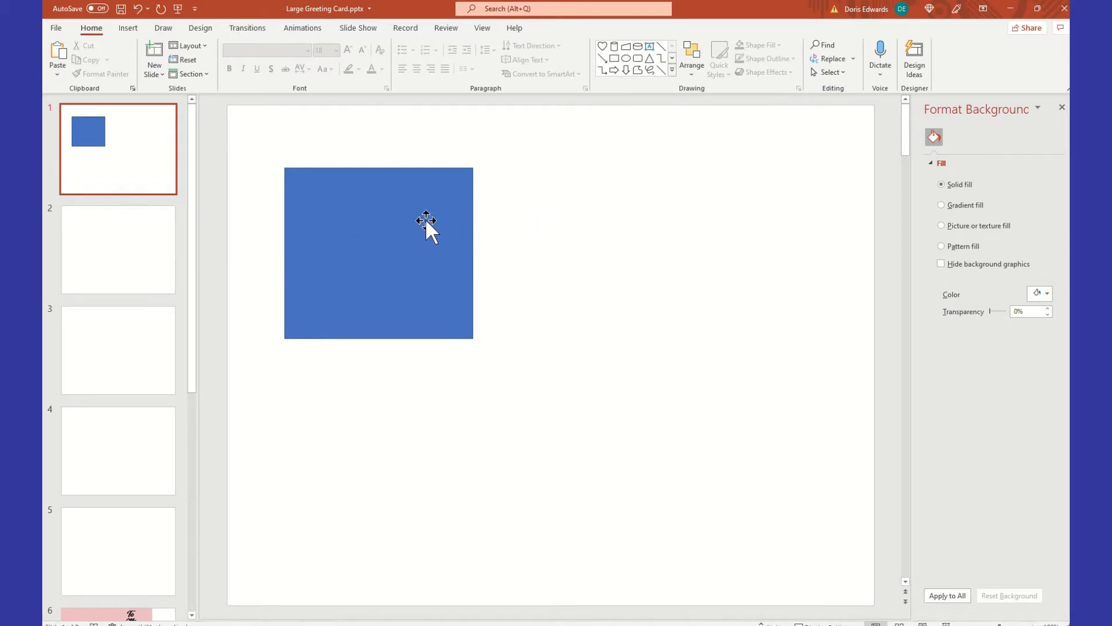
Set the rectangle's height to 8.5" and its width to 7.05" in its shape size options
click(370, 206)
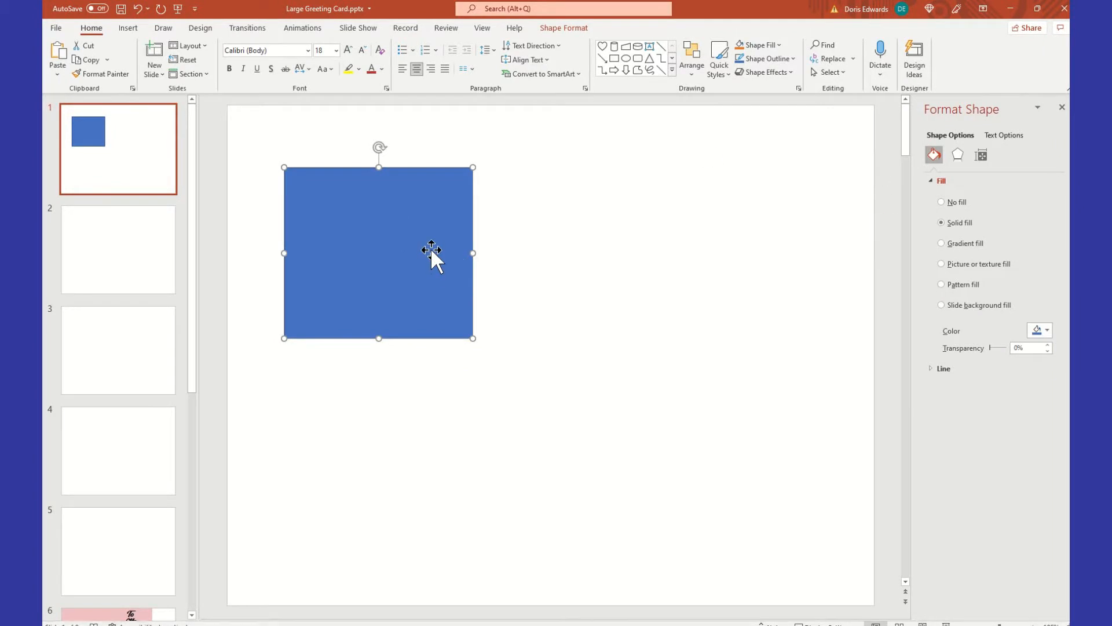
right_click(428, 231)
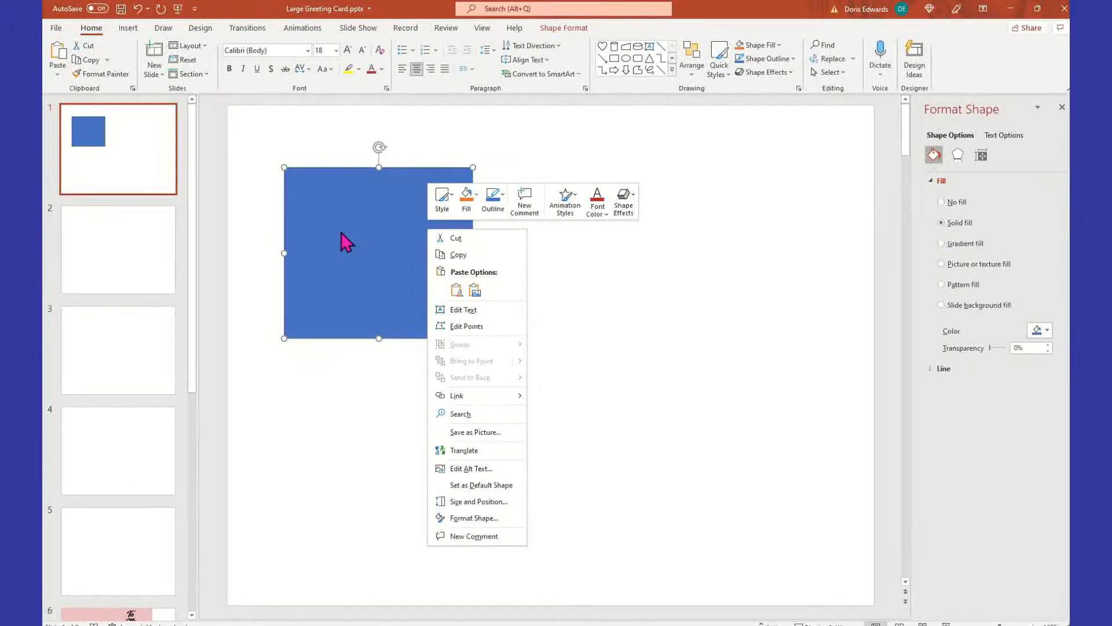
click(362, 226)
right_click(362, 221)
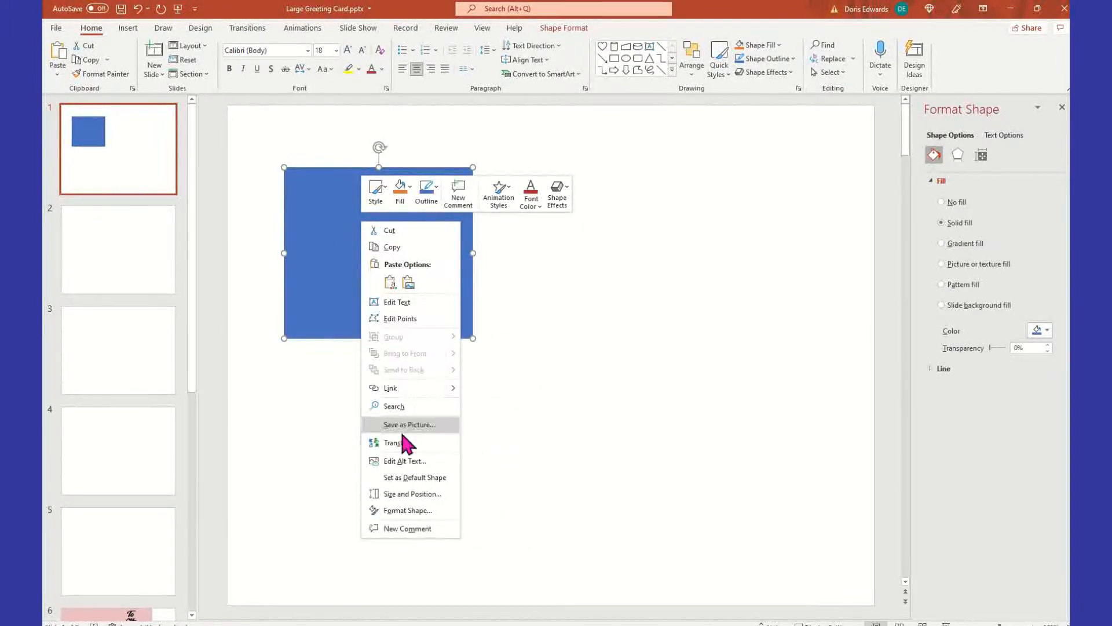
click(416, 511)
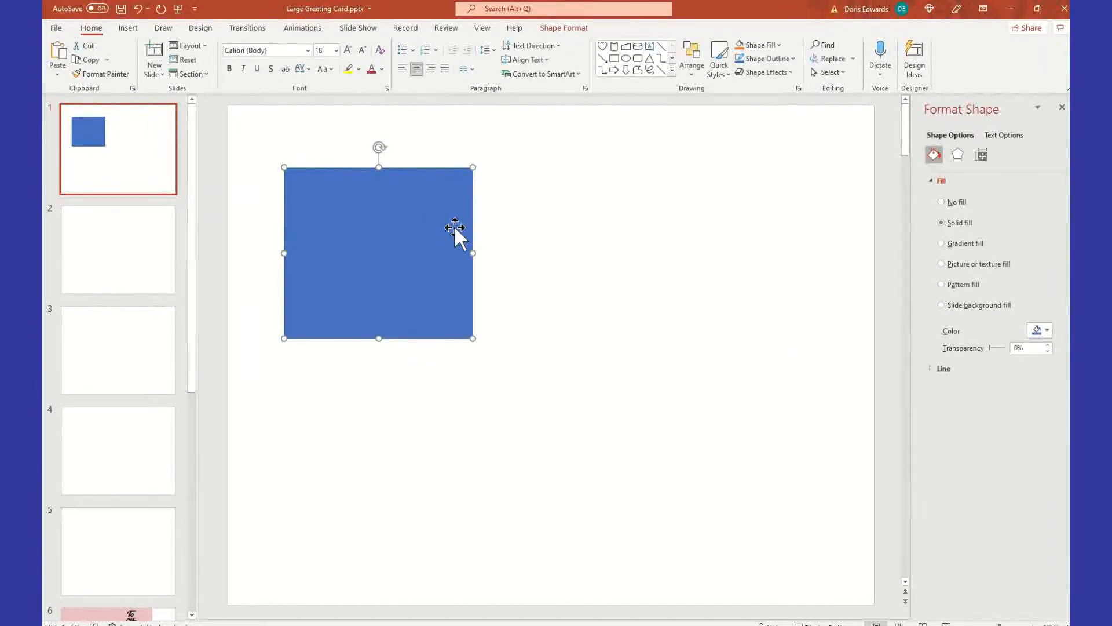
click(982, 160)
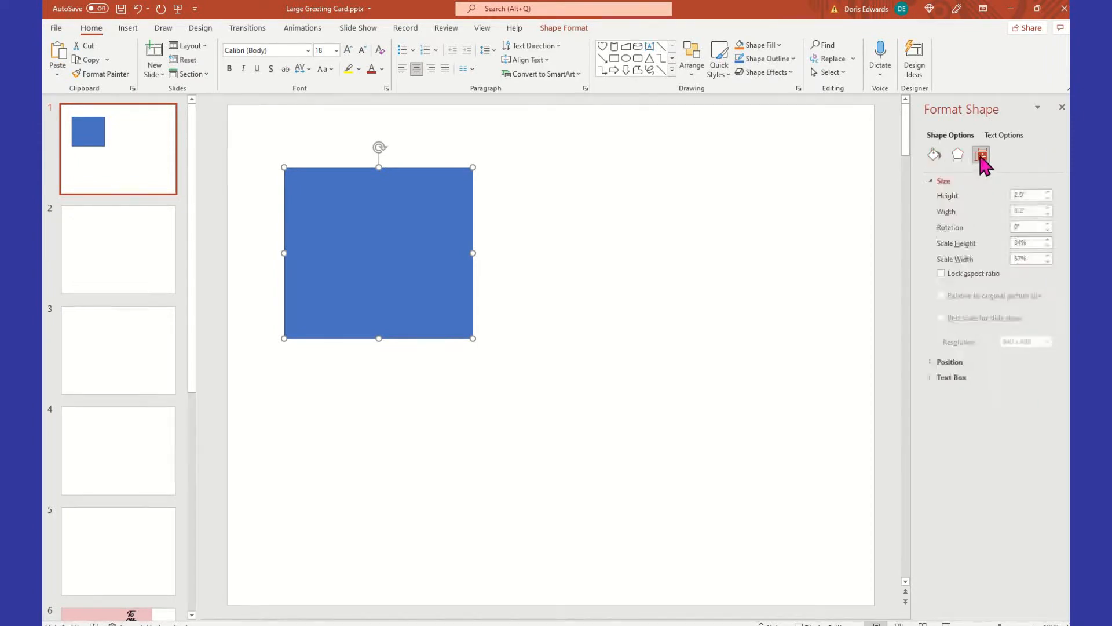
click(1033, 195)
text(8.5)
key(Tab)
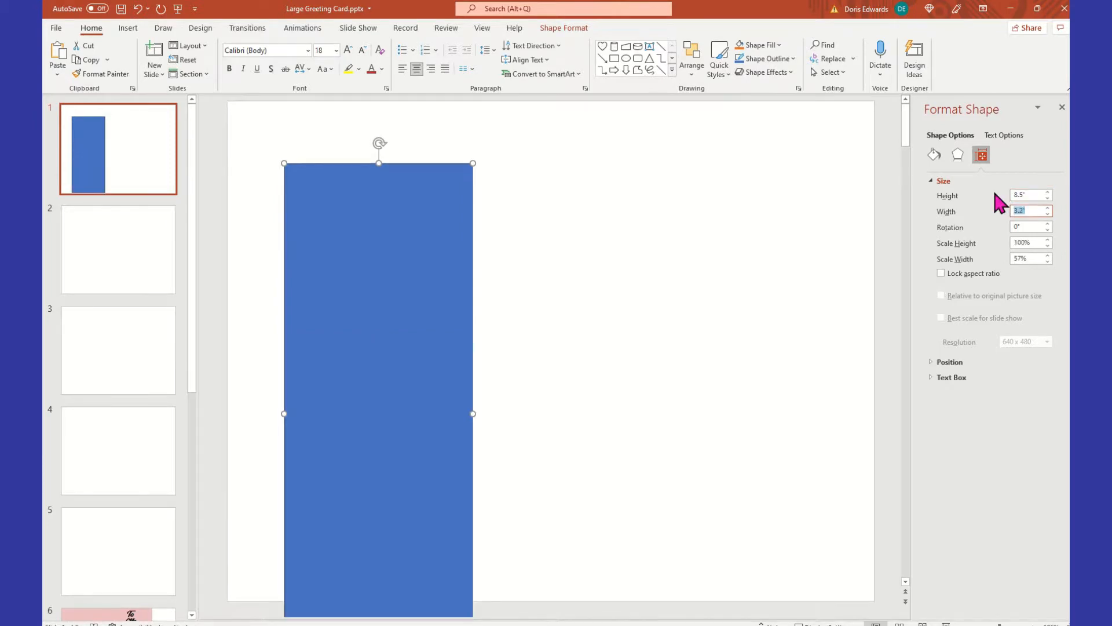
text(7.05)
key(Tab)
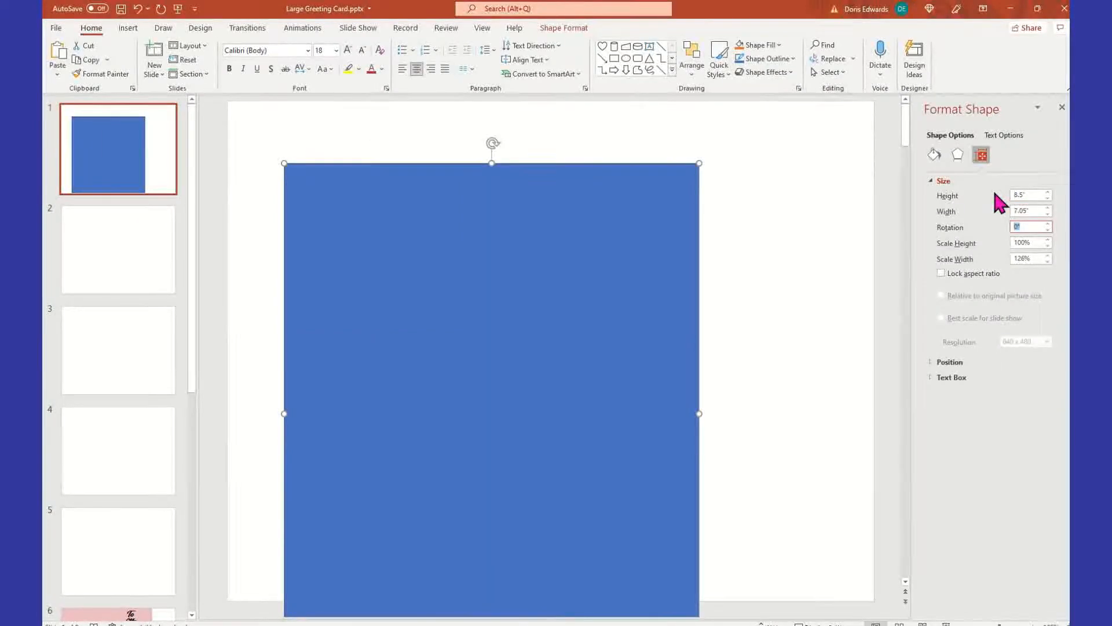
Move the rectangle flush with the left, top and bottom edges of slide 1 and deselect it
drag(579, 299, 522, 236)
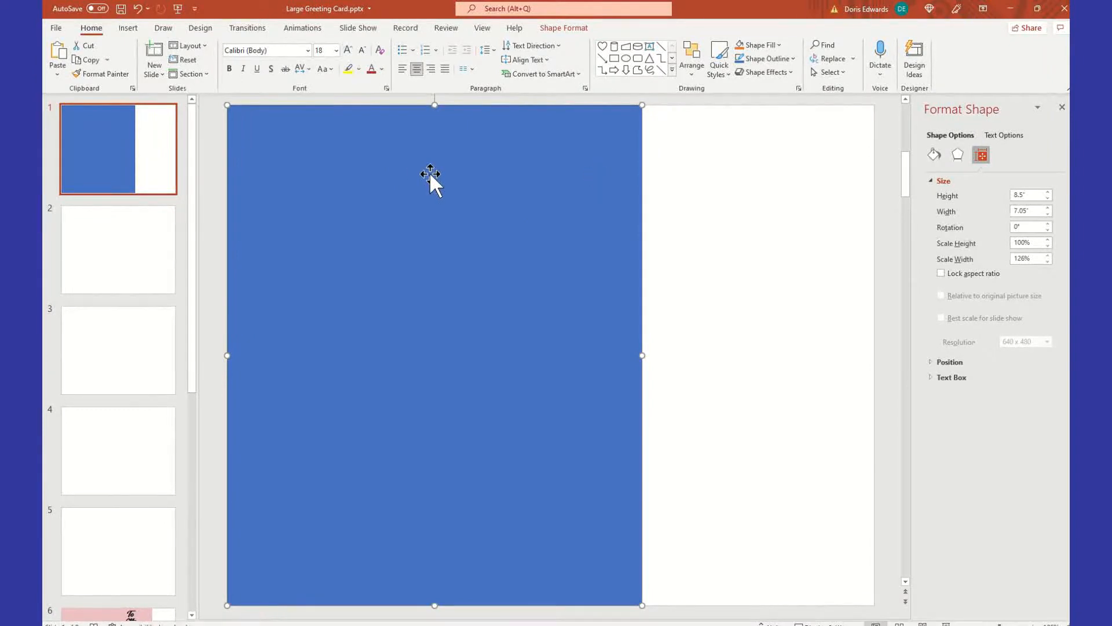
mouse_move(417, 228)
mouse_down()
mouse_move(507, 236)
mouse_move(419, 228)
mouse_up()
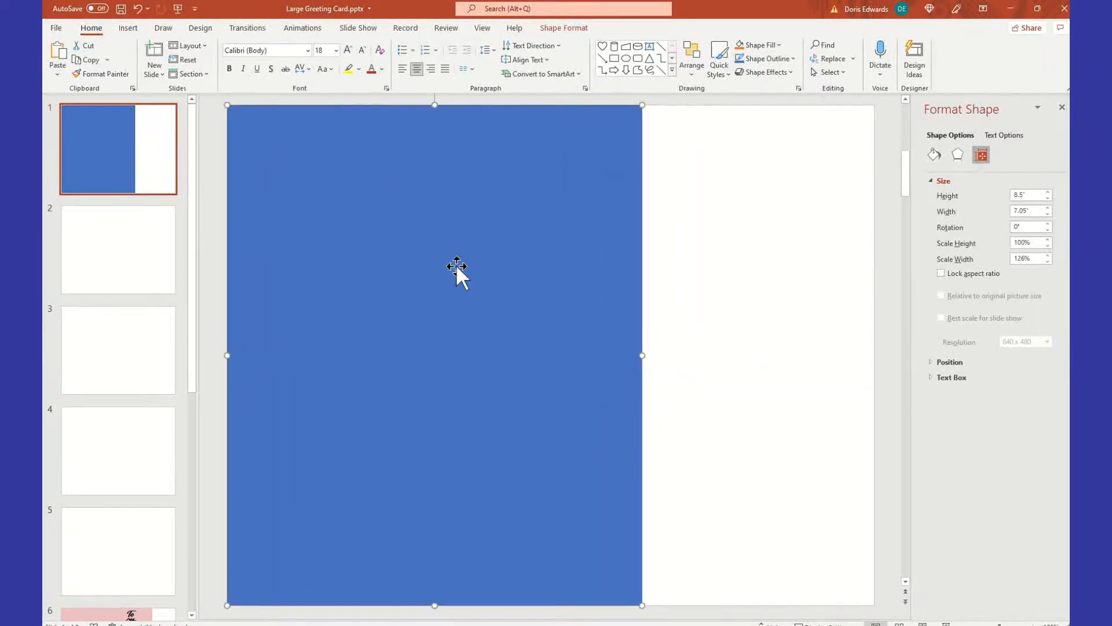
click(746, 181)
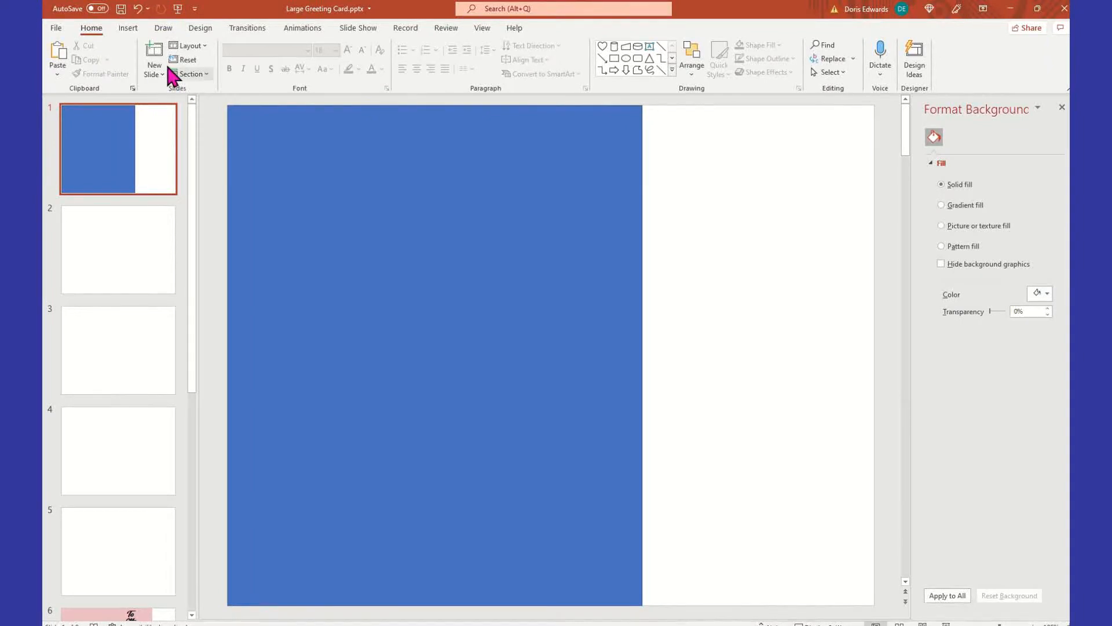
Search the online pictures for "BEAR" to insert on slide 1
click(128, 29)
click(129, 69)
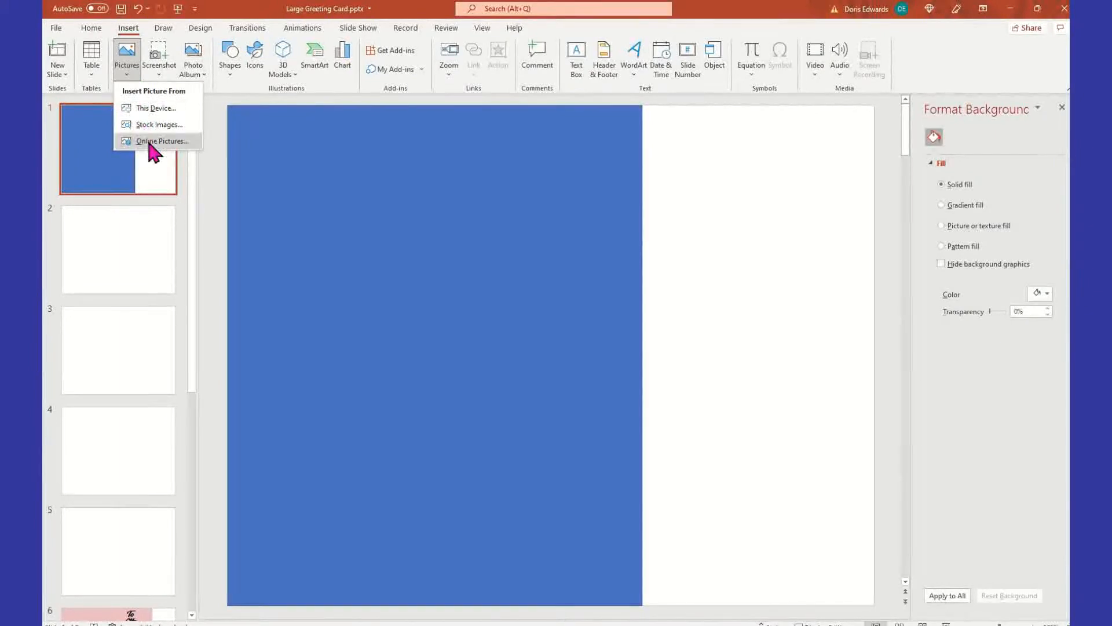
click(152, 142)
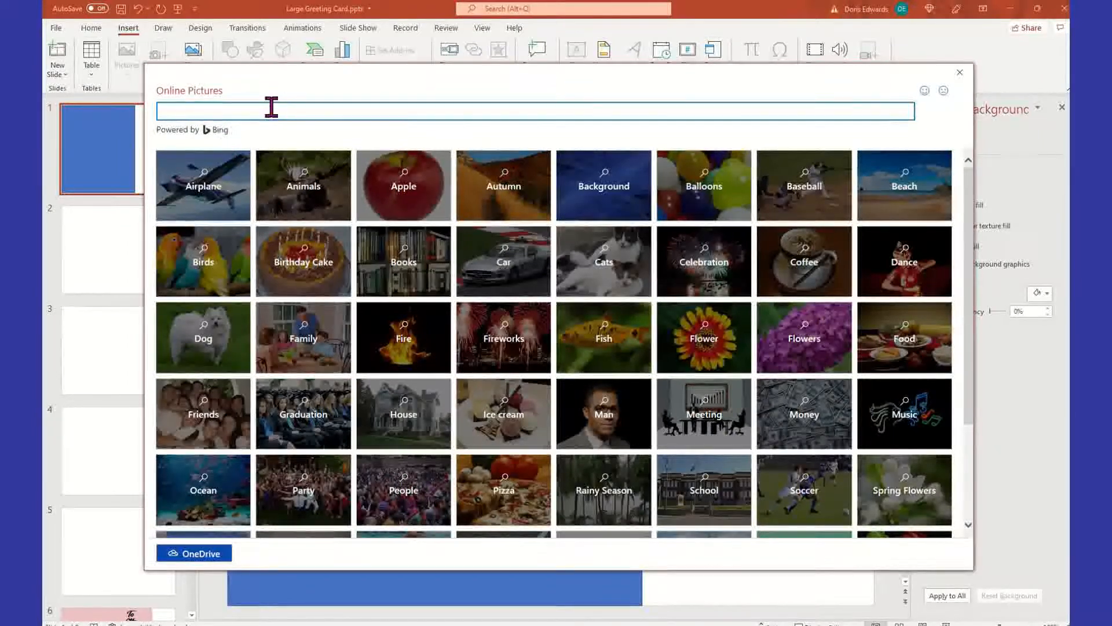
text(BEAR)
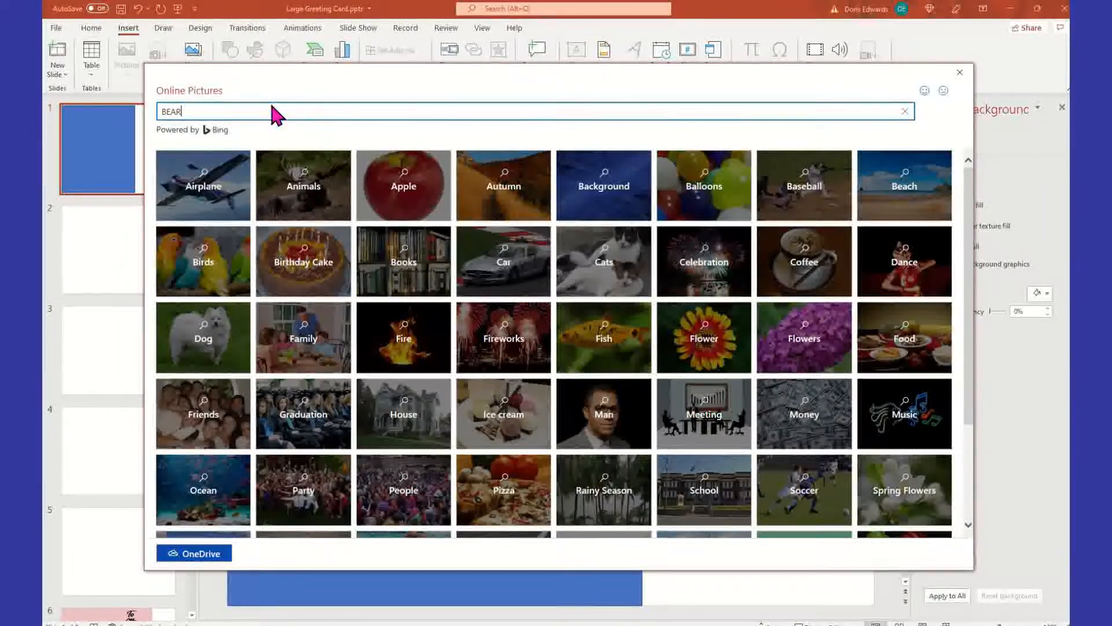
key(Return)
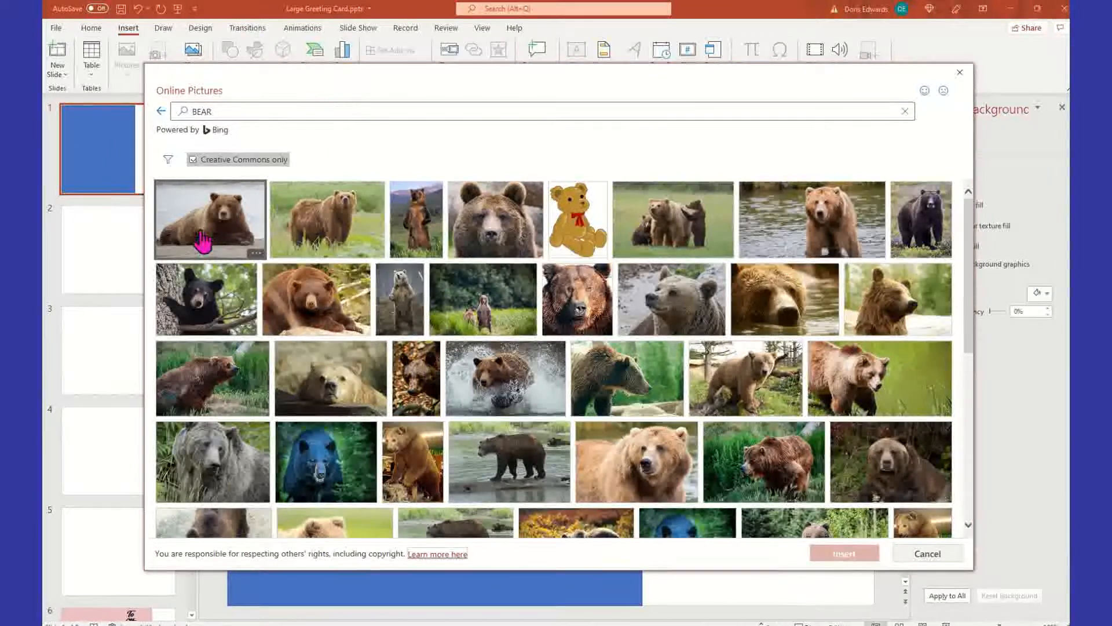
Filter the bear picture results to the Clipart type and look through the images
click(169, 162)
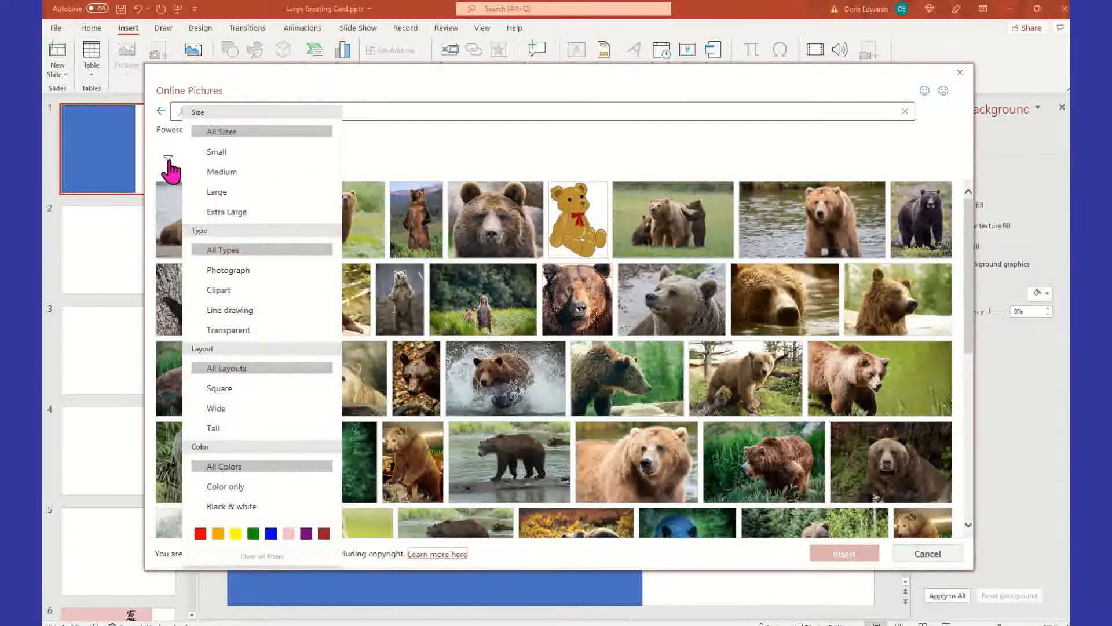
click(229, 292)
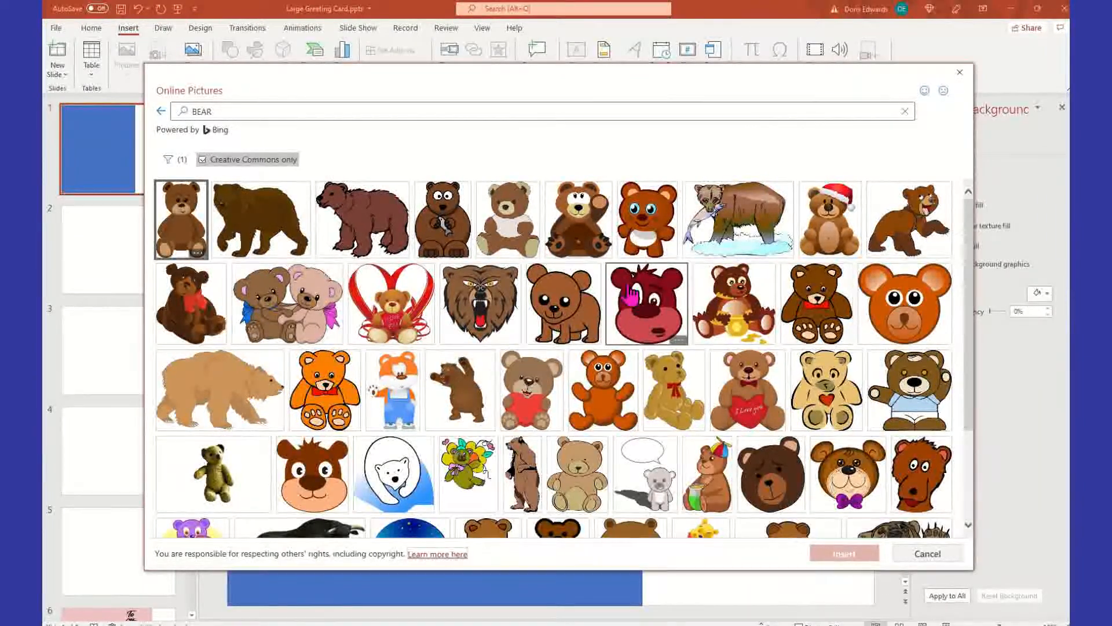
scroll(622, 286, down, 2)
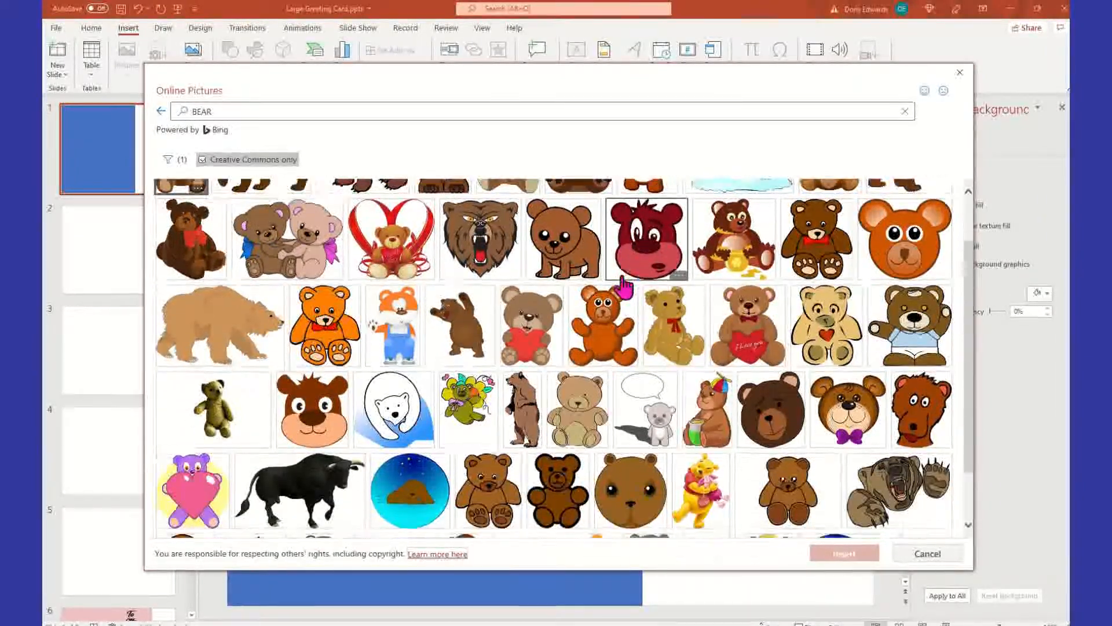
scroll(623, 287, down, 3)
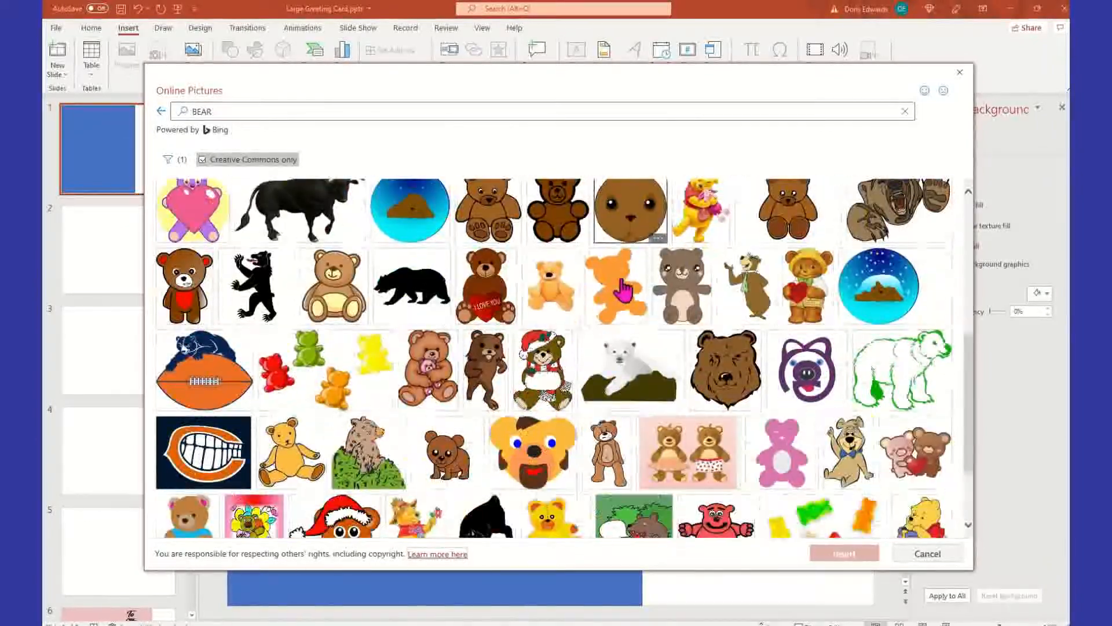
scroll(623, 288, down, 1)
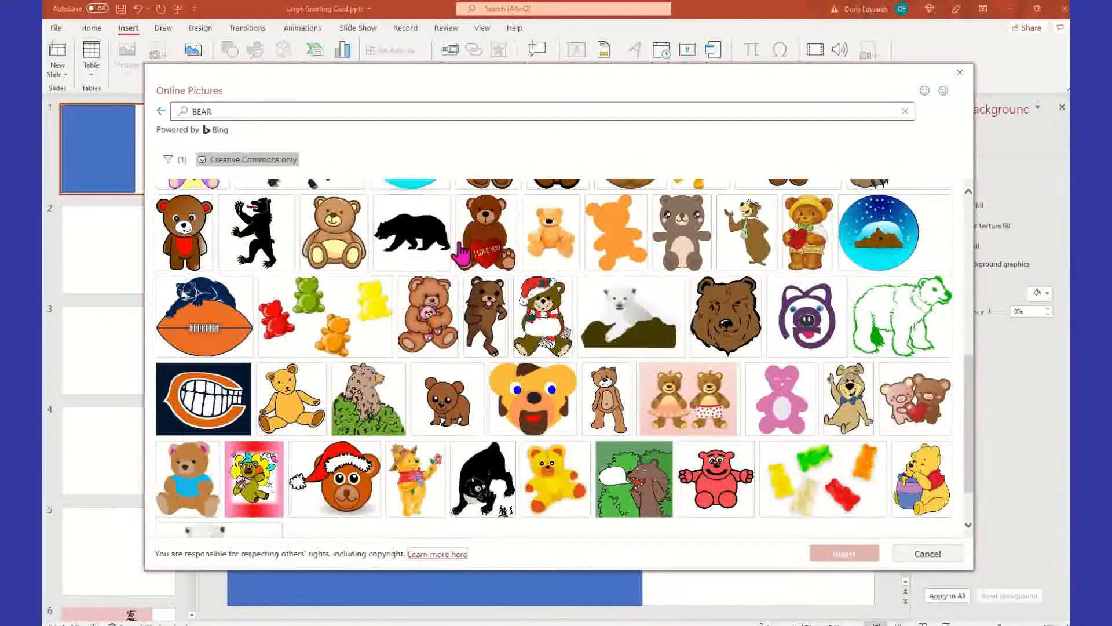
scroll(458, 254, down, 1)
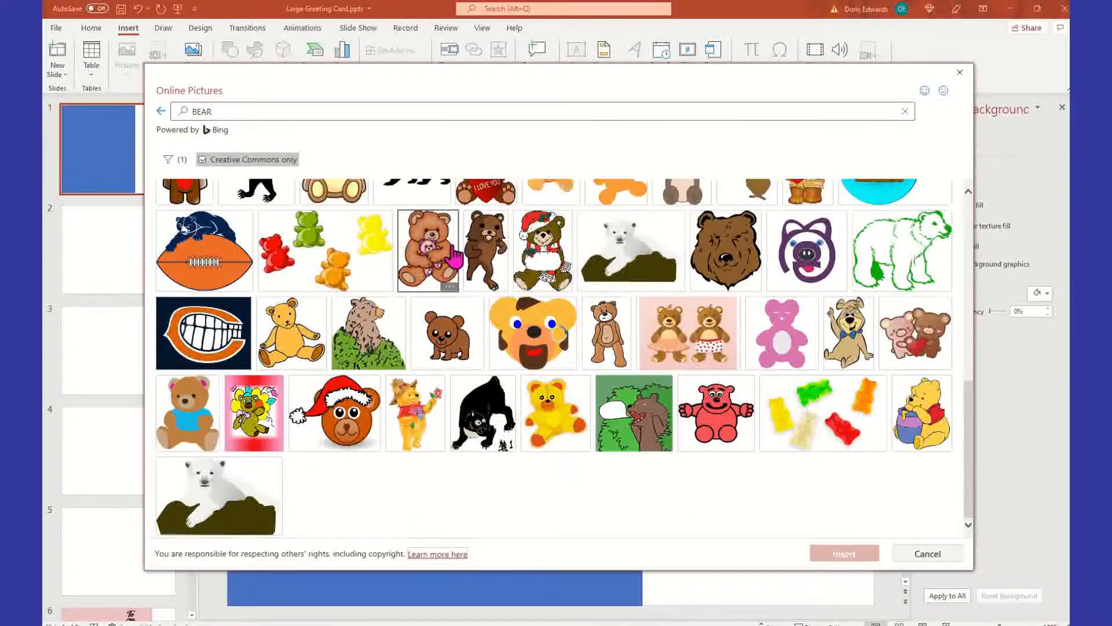
scroll(455, 258, down, 2)
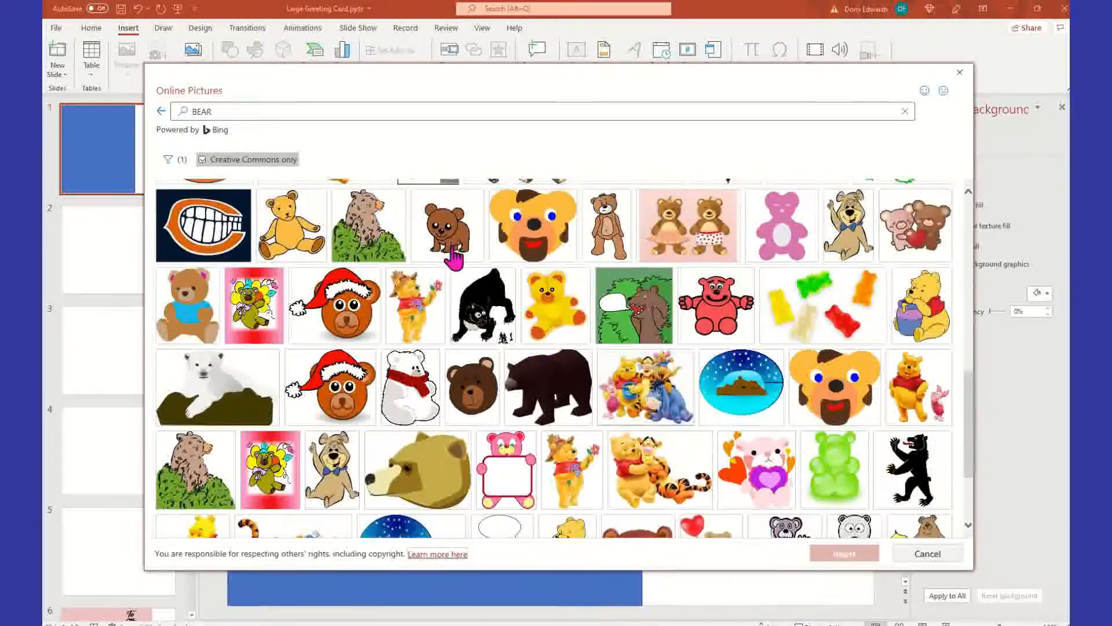
scroll(455, 259, down, 1)
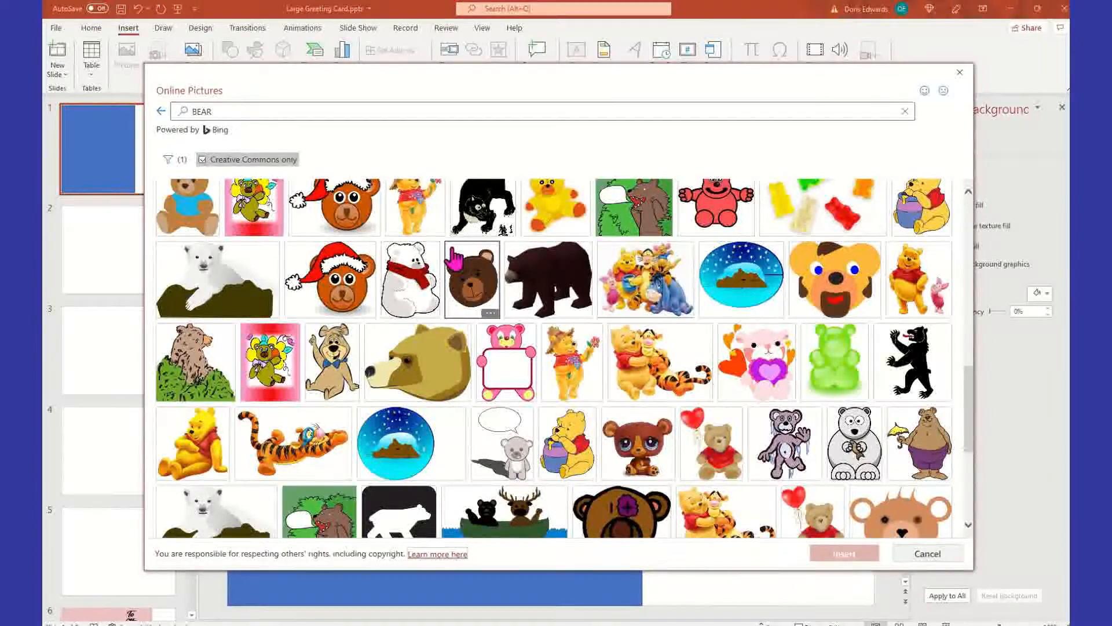
scroll(455, 259, down, 3)
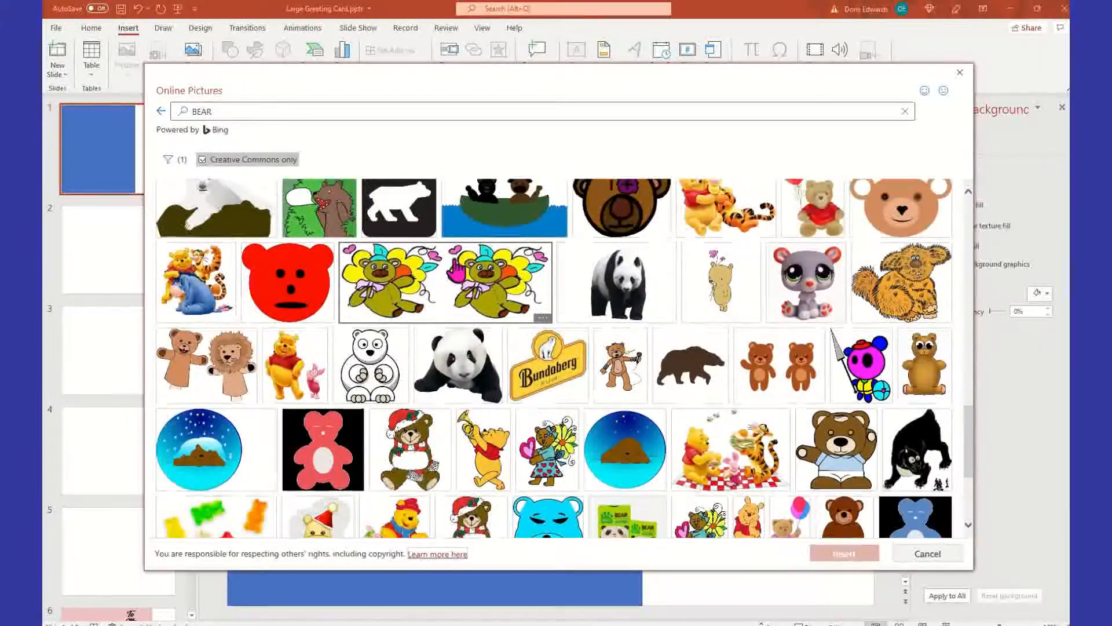
Insert the clipart of the sitting brown teddy bear with a plain red heart on slide 1
scroll(455, 269, up, 1)
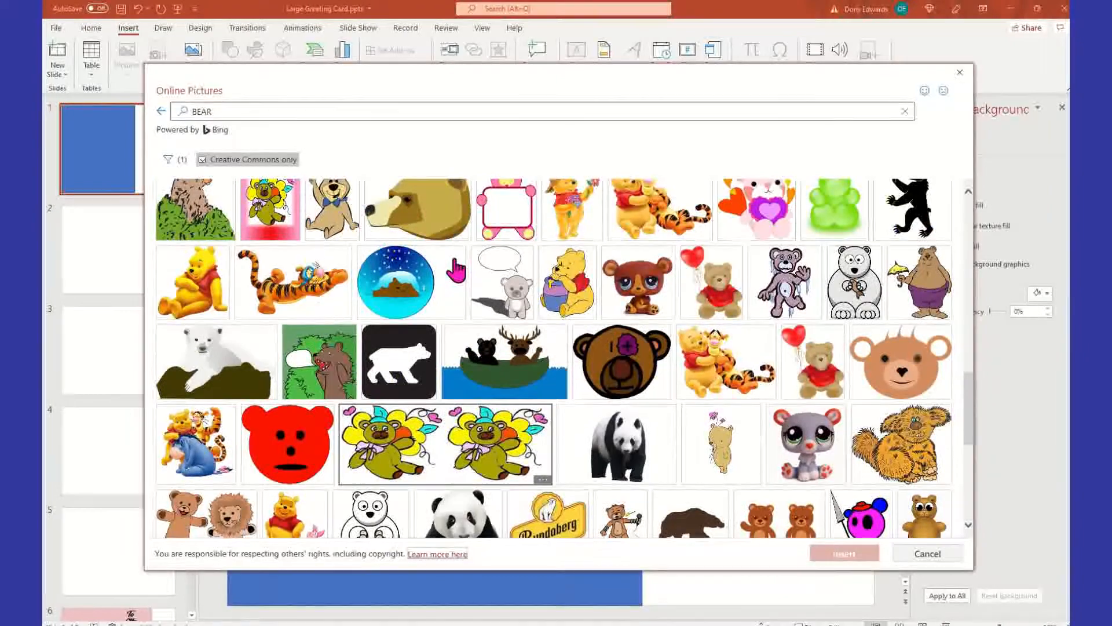
scroll(455, 271, up, 1)
scroll(456, 270, up, 1)
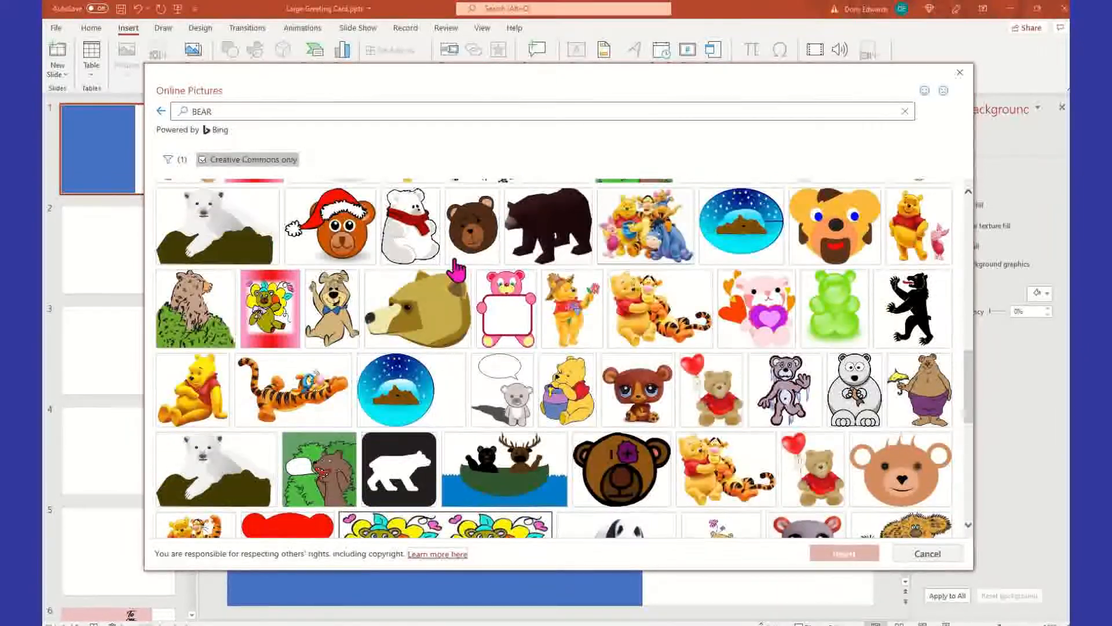
scroll(455, 269, up, 3)
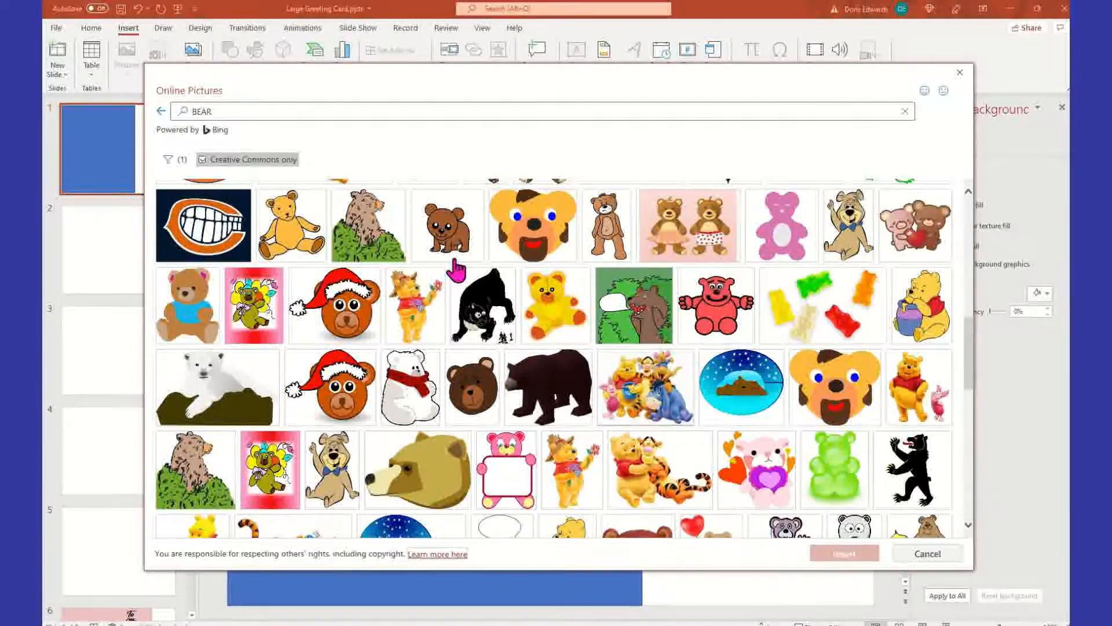
scroll(457, 270, up, 1)
scroll(457, 270, up, 2)
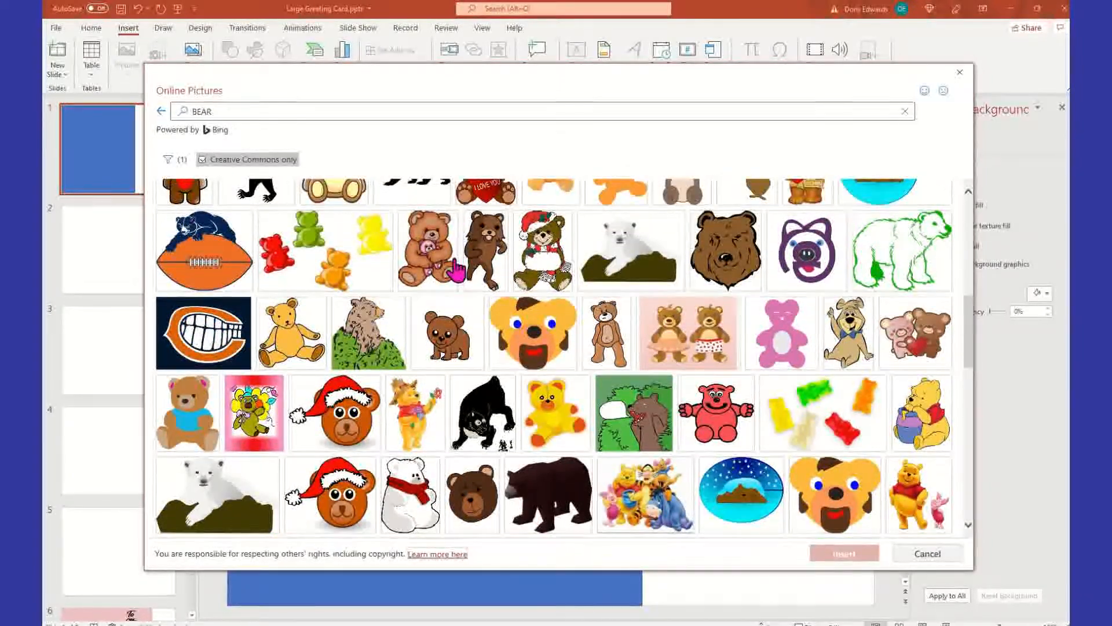
scroll(460, 268, up, 2)
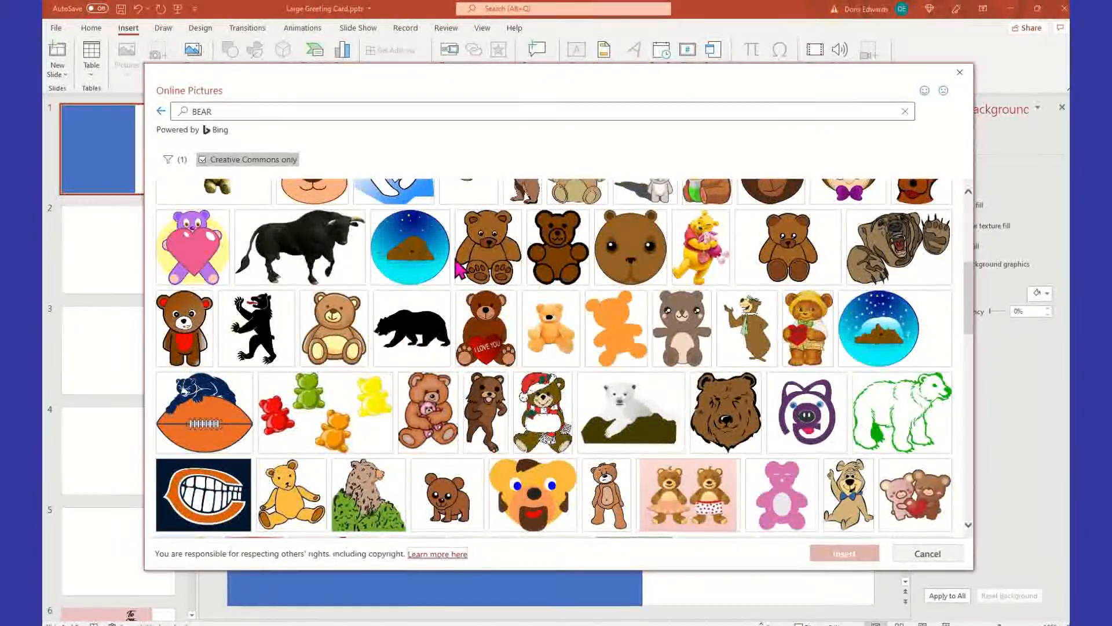
scroll(460, 269, up, 1)
scroll(459, 268, up, 3)
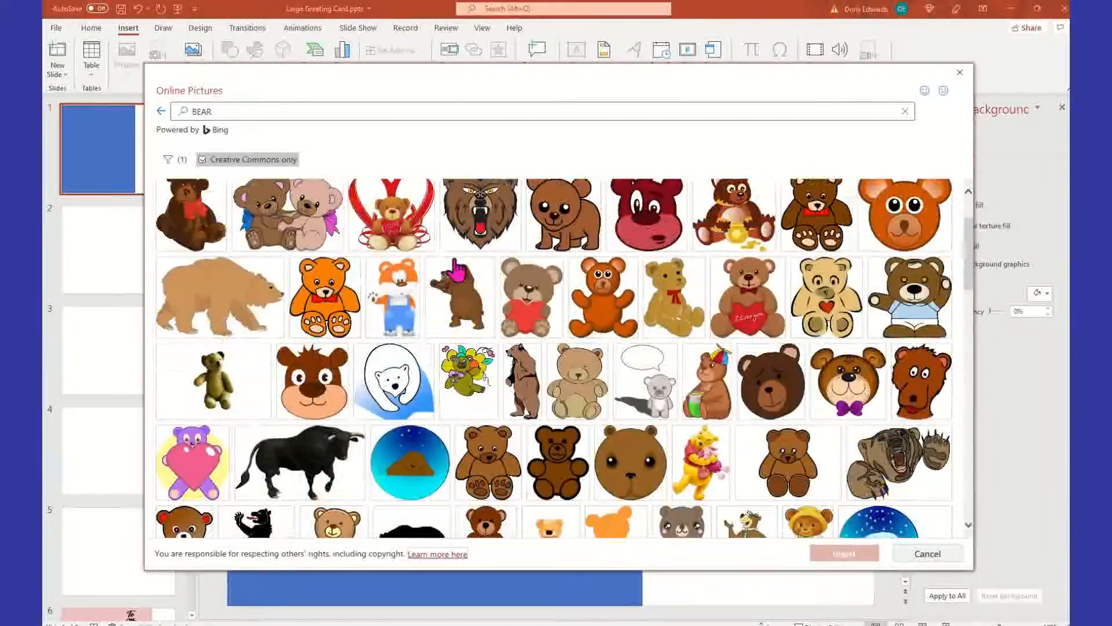
click(538, 302)
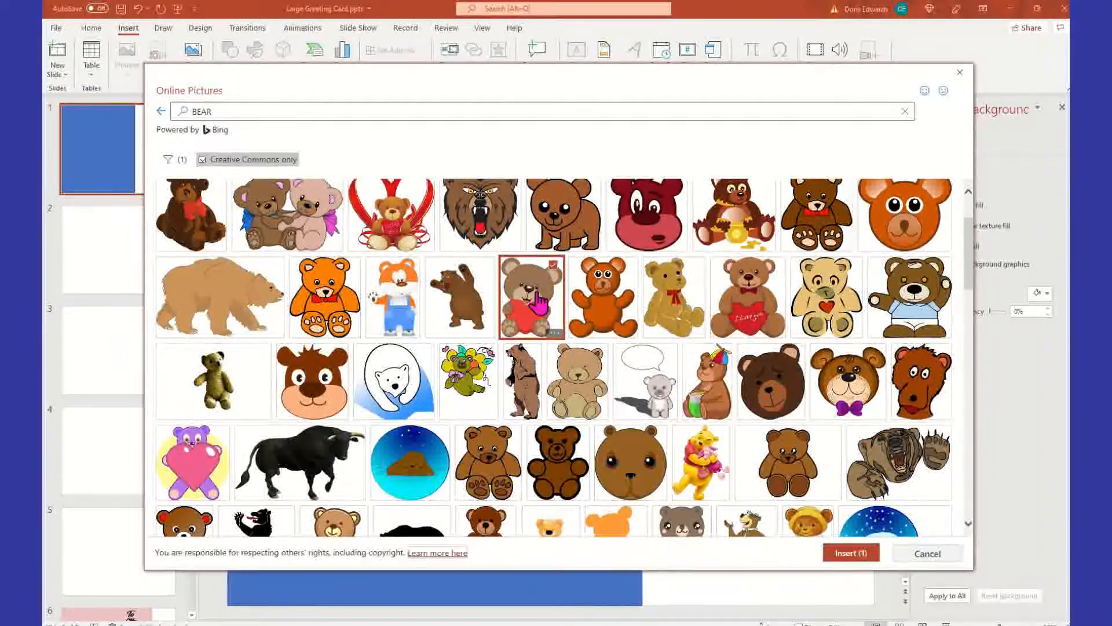
click(855, 555)
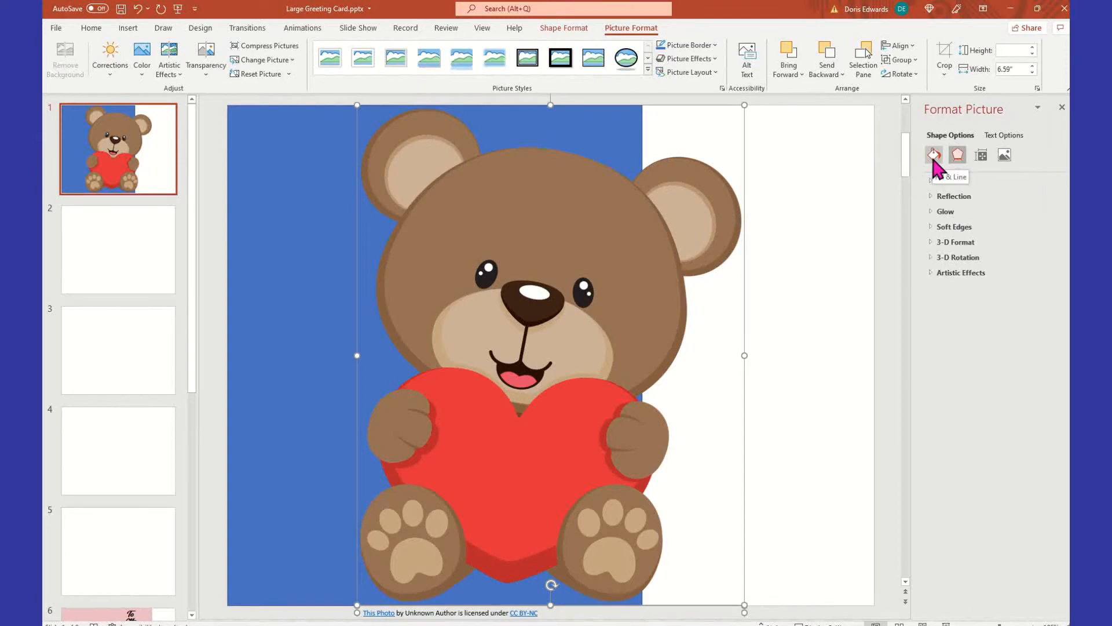
Set the bear picture's width to 5.62" and move it with its caption to the right edge of slide 1
click(982, 158)
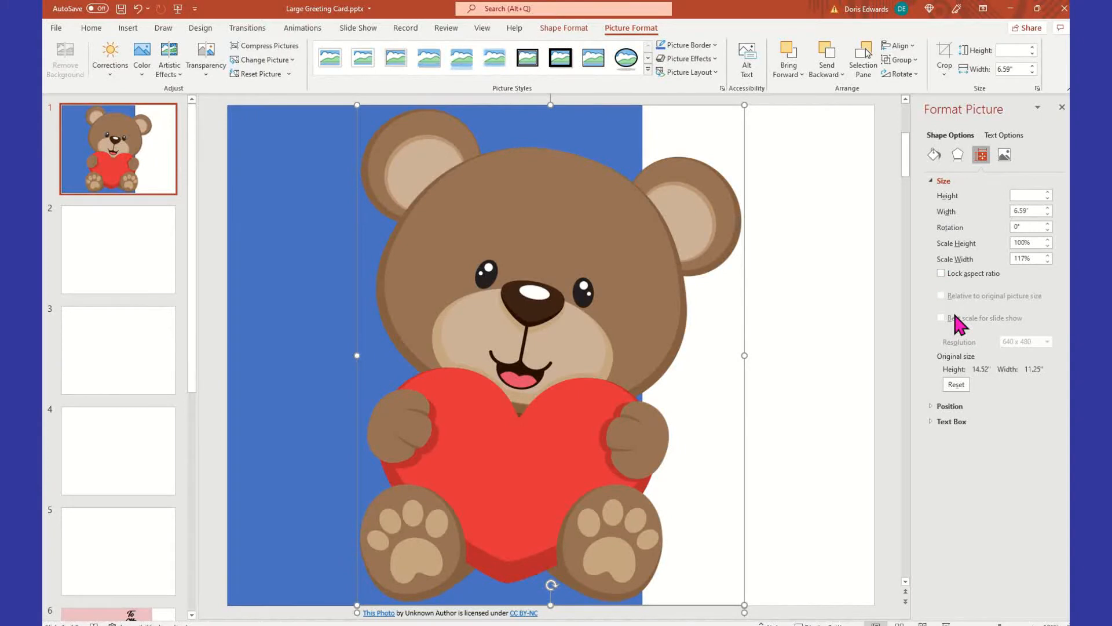
click(1025, 196)
text(8.5)
key(Tab)
text(5)
key(Tab)
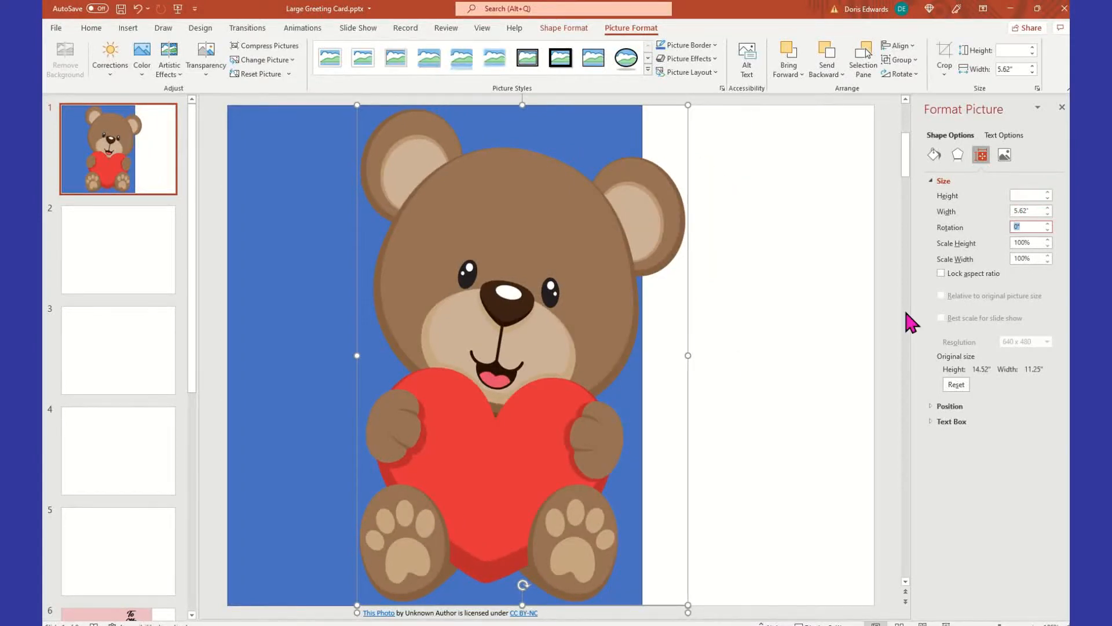
drag(442, 278, 639, 267)
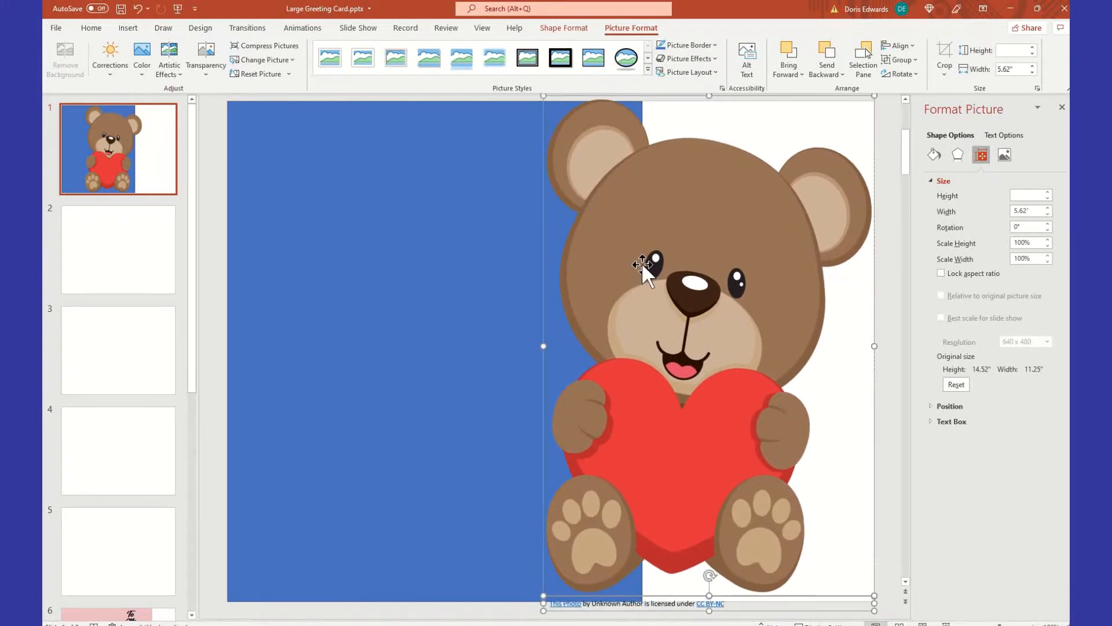
Delete the licence attribution caption beneath the bear and select the bear picture on its own
click(497, 608)
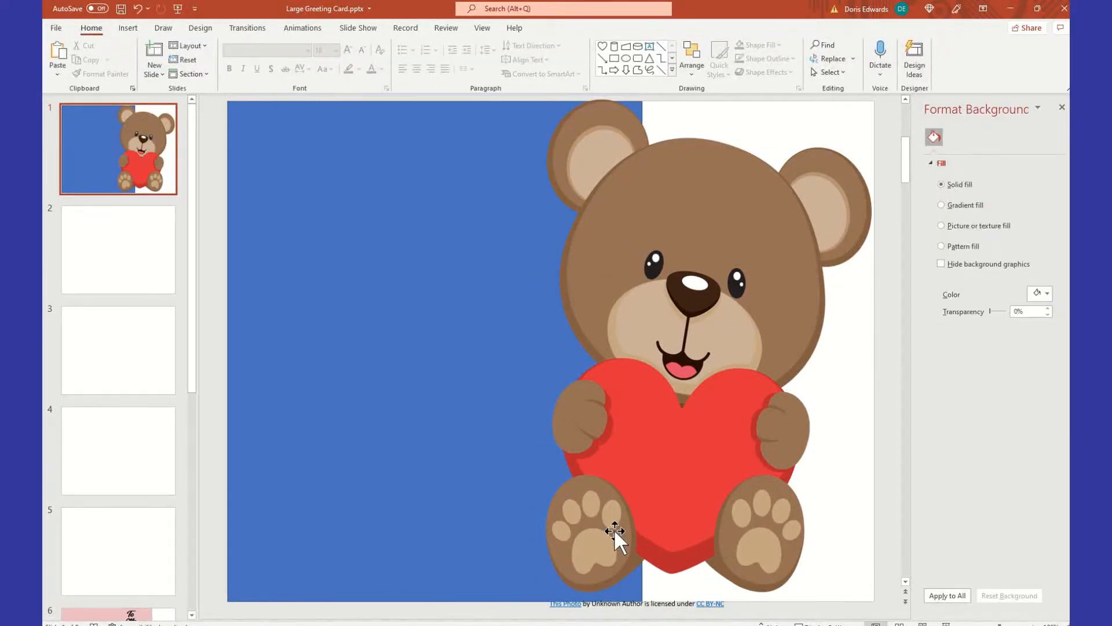
click(614, 529)
click(600, 607)
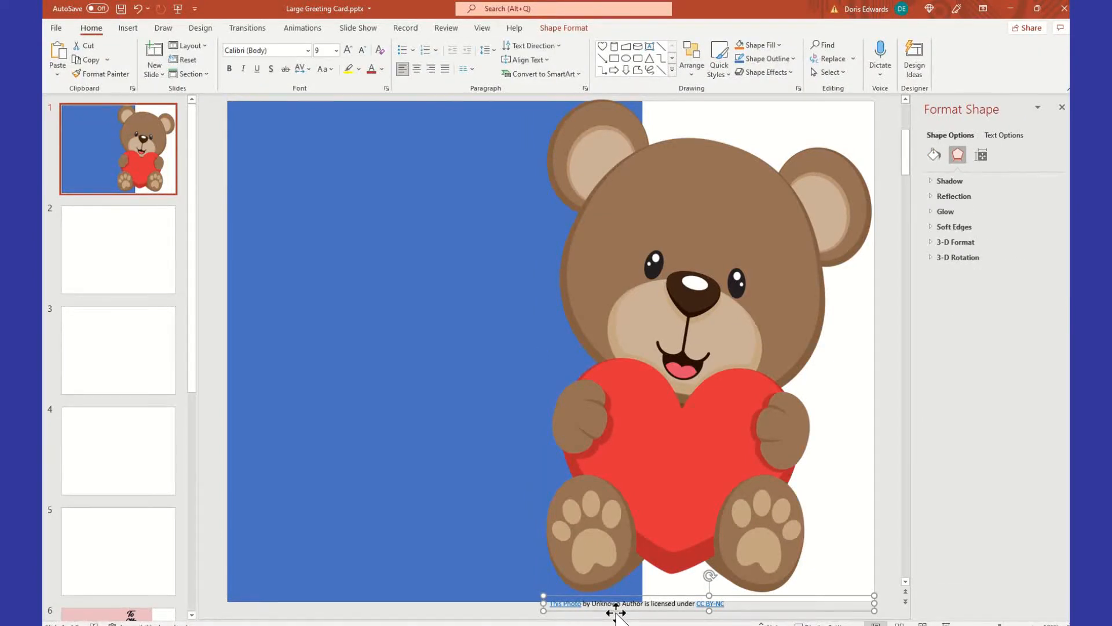
key(Delete)
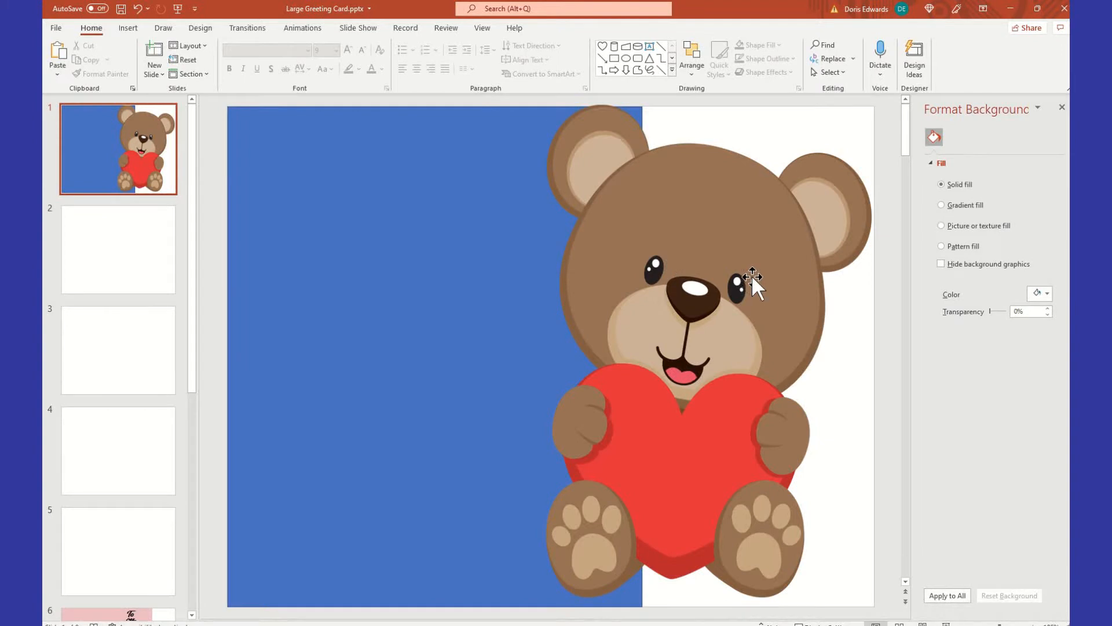
click(759, 220)
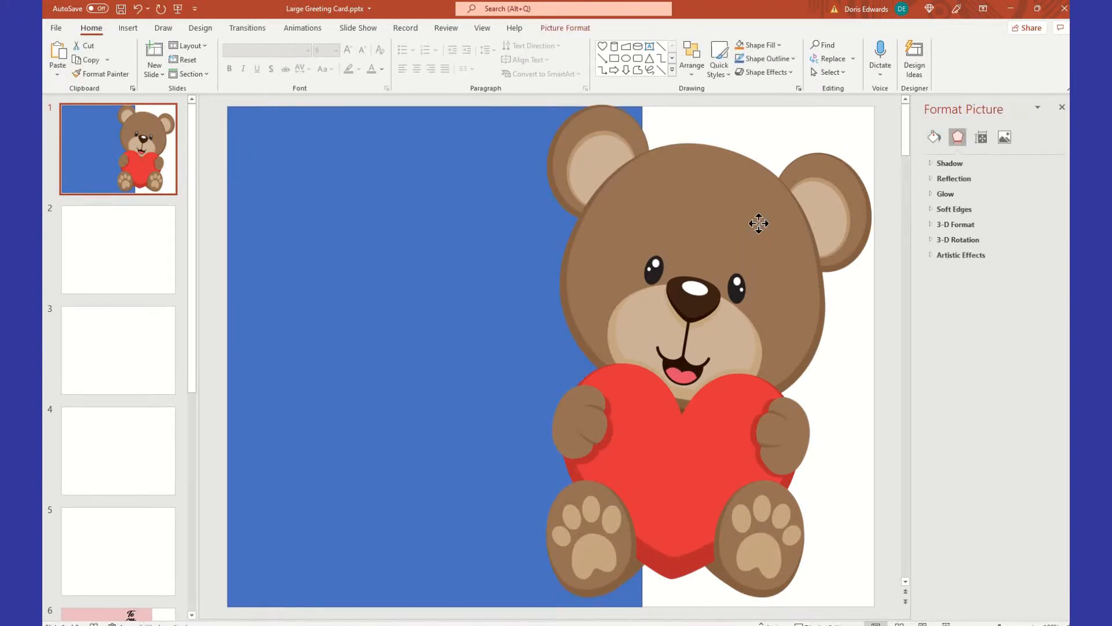
drag(758, 223, 756, 224)
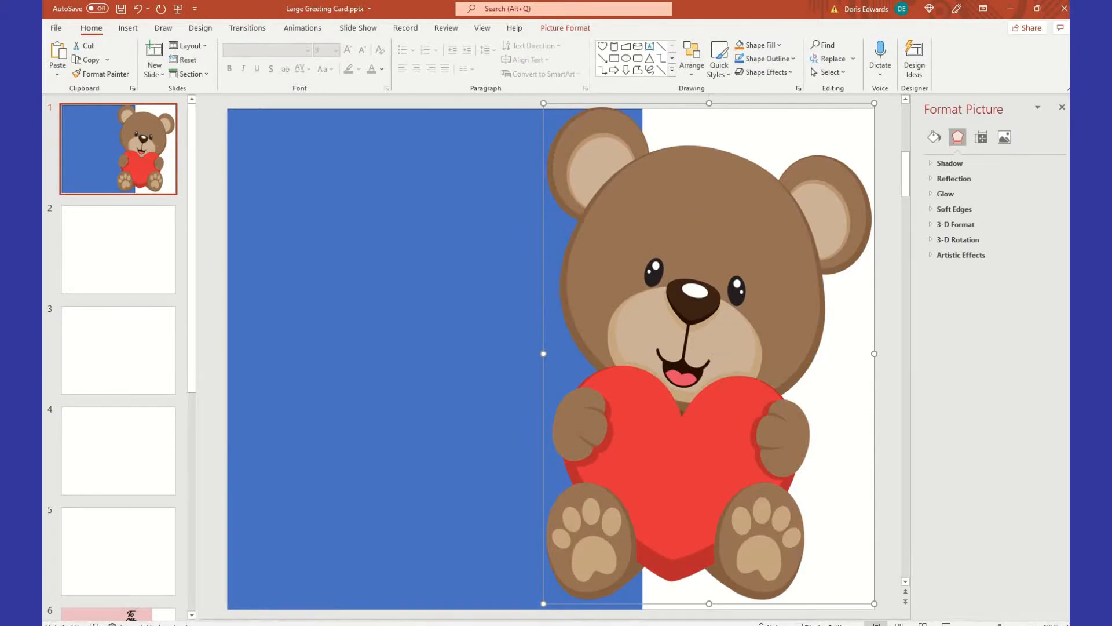
Change the blue rectangle on slide 1 to a gradient fill
click(271, 211)
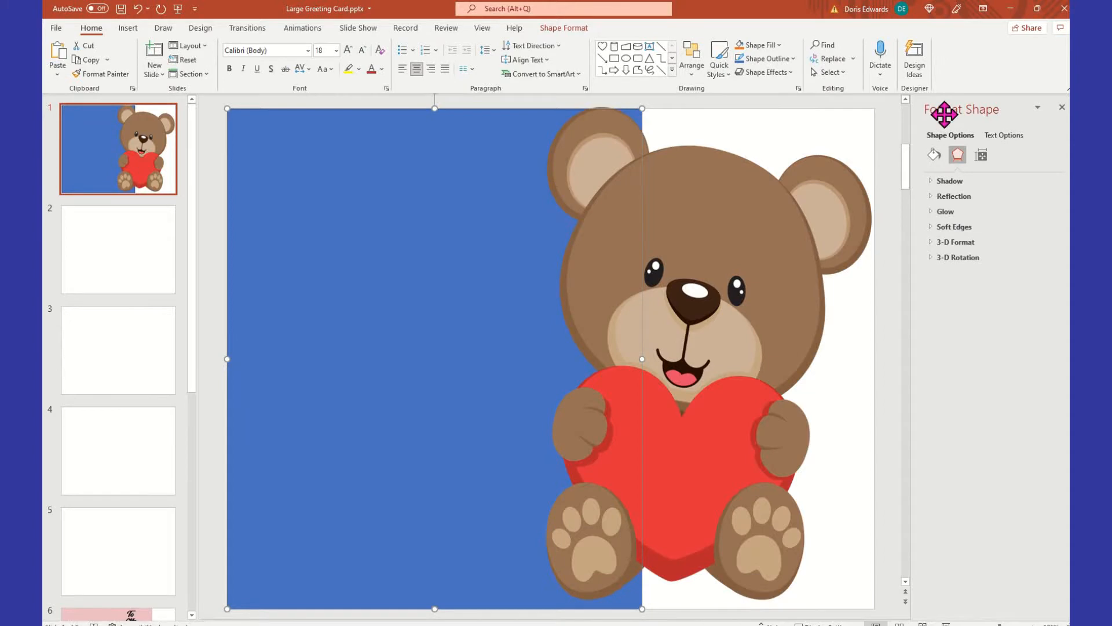
click(933, 155)
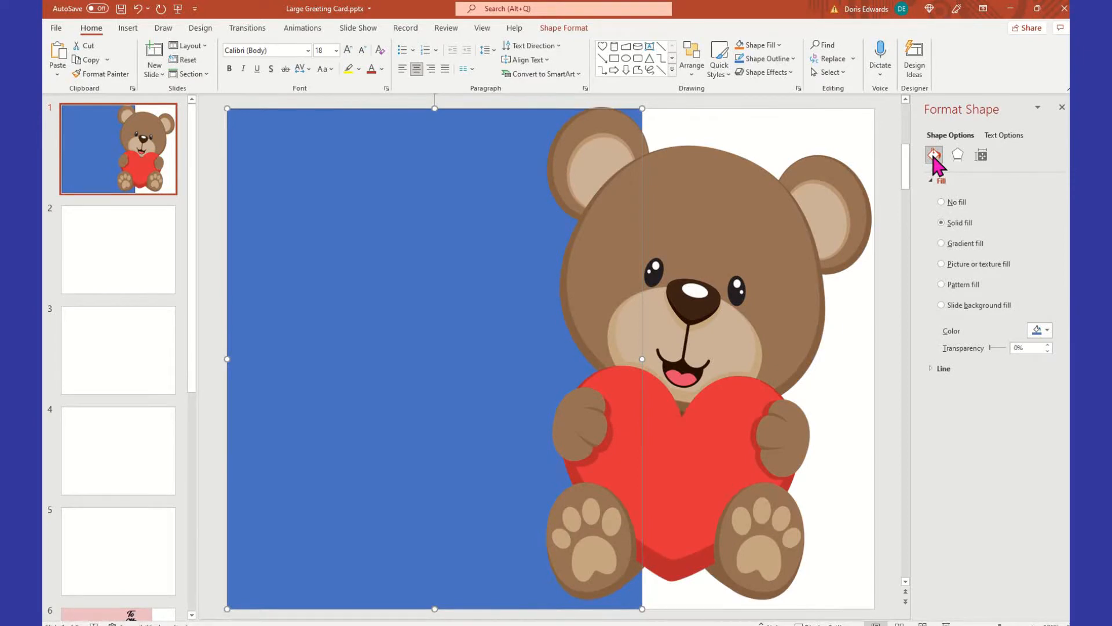
click(939, 240)
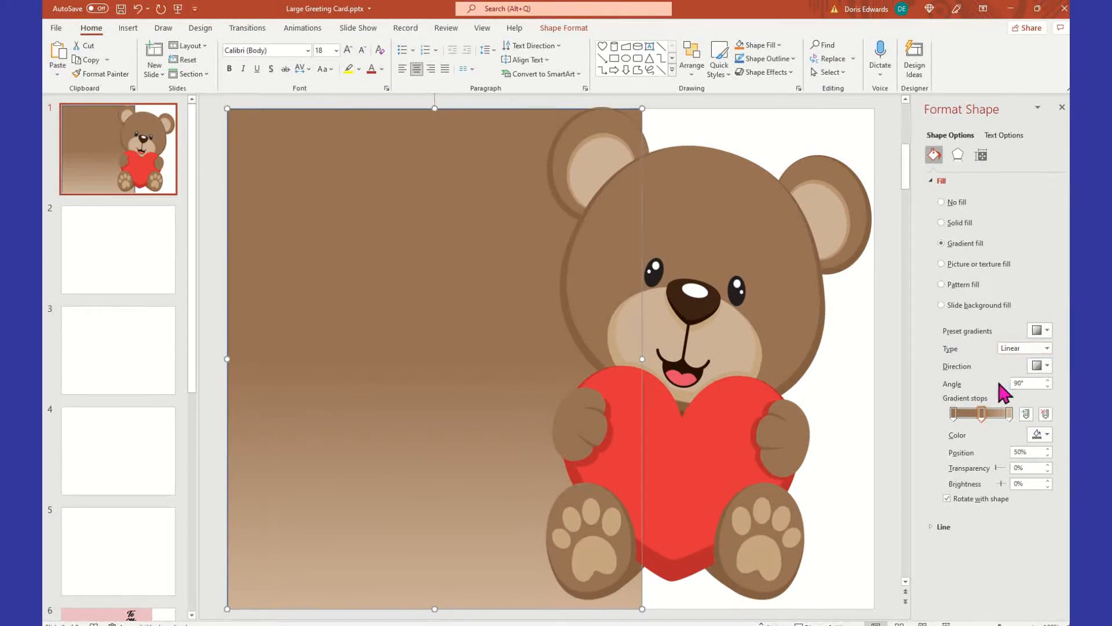
Remove the middle stop of the rectangle's gradient and add a new stop at 50%
click(1046, 365)
click(1046, 366)
click(1046, 416)
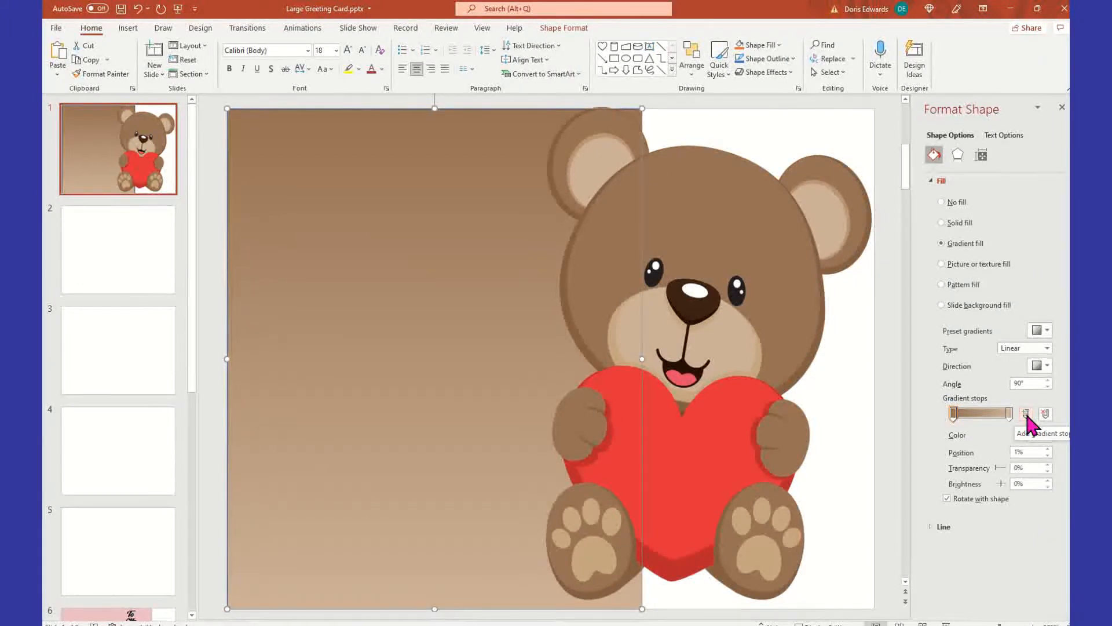
click(1027, 415)
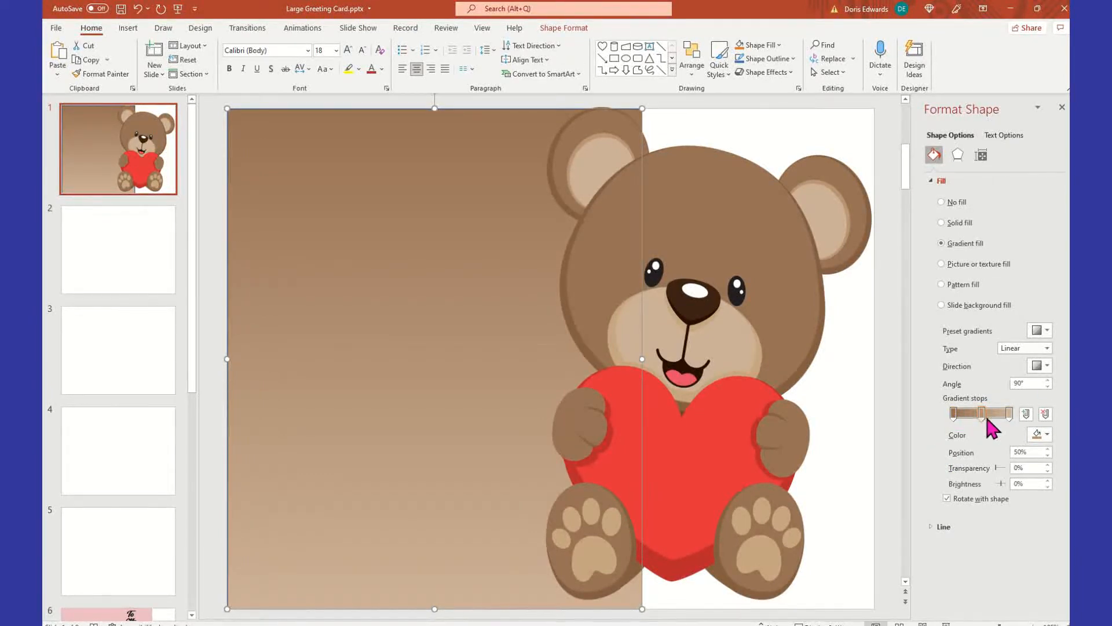
Add an extra stop at 75% to the rectangle's gradient and remove it again
click(1027, 414)
click(995, 416)
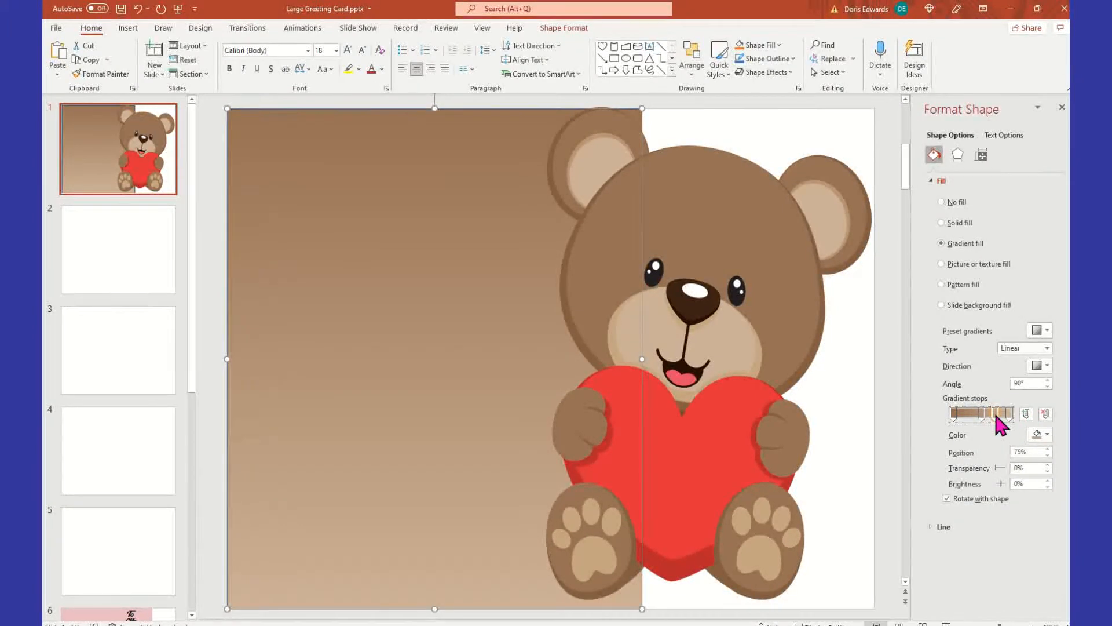
click(1046, 414)
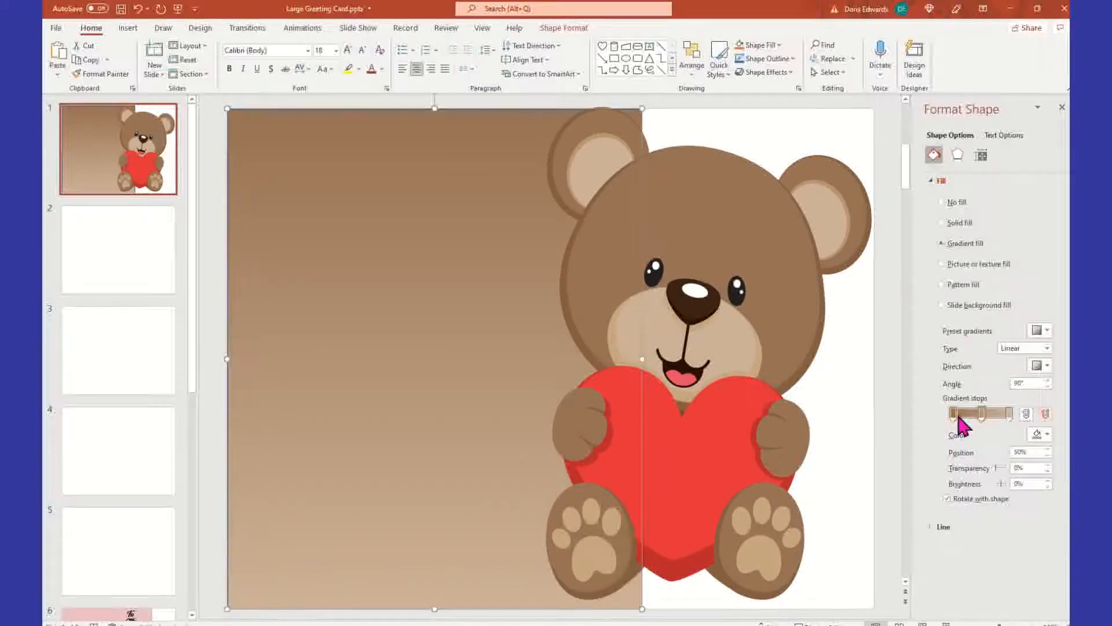
Recolour the first stop of the rectangle's gradient with the pink sampled from the bear's tongue
click(1046, 435)
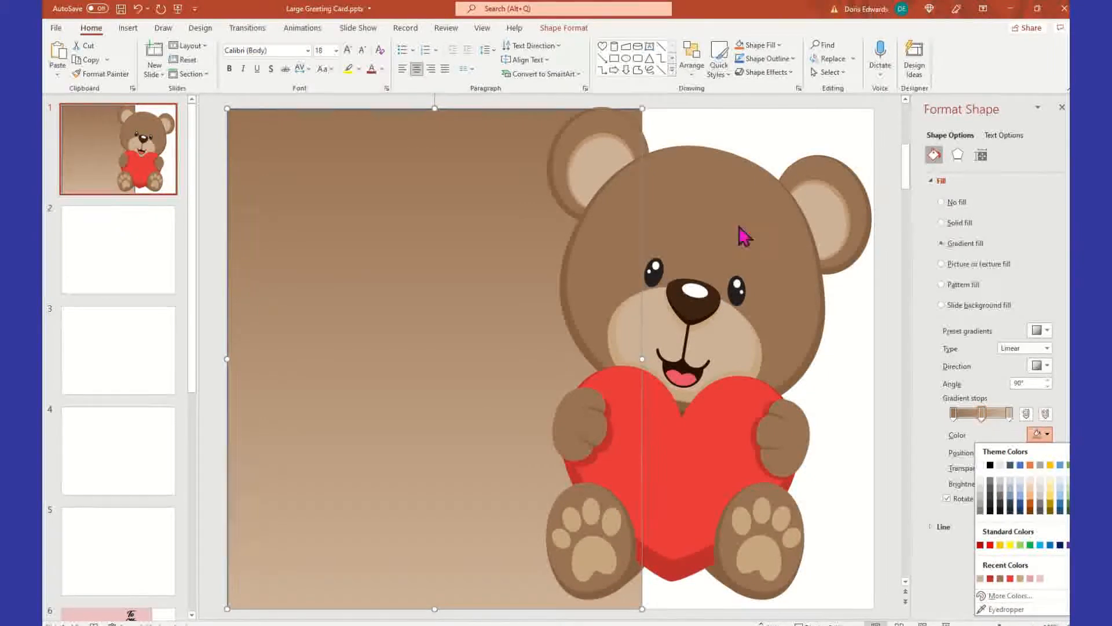
click(913, 454)
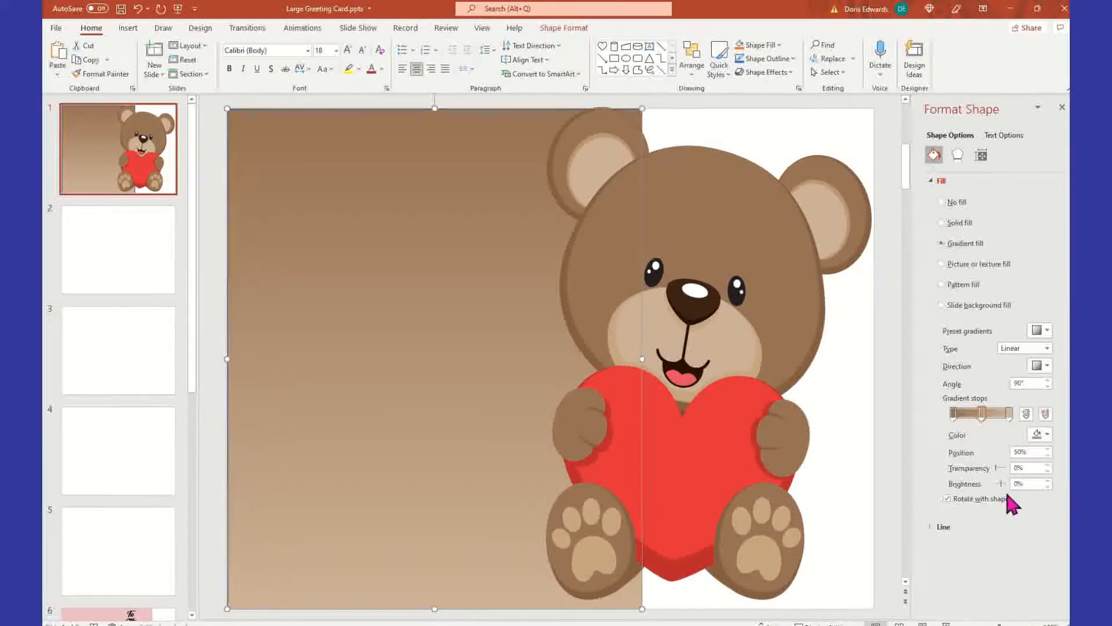
click(953, 414)
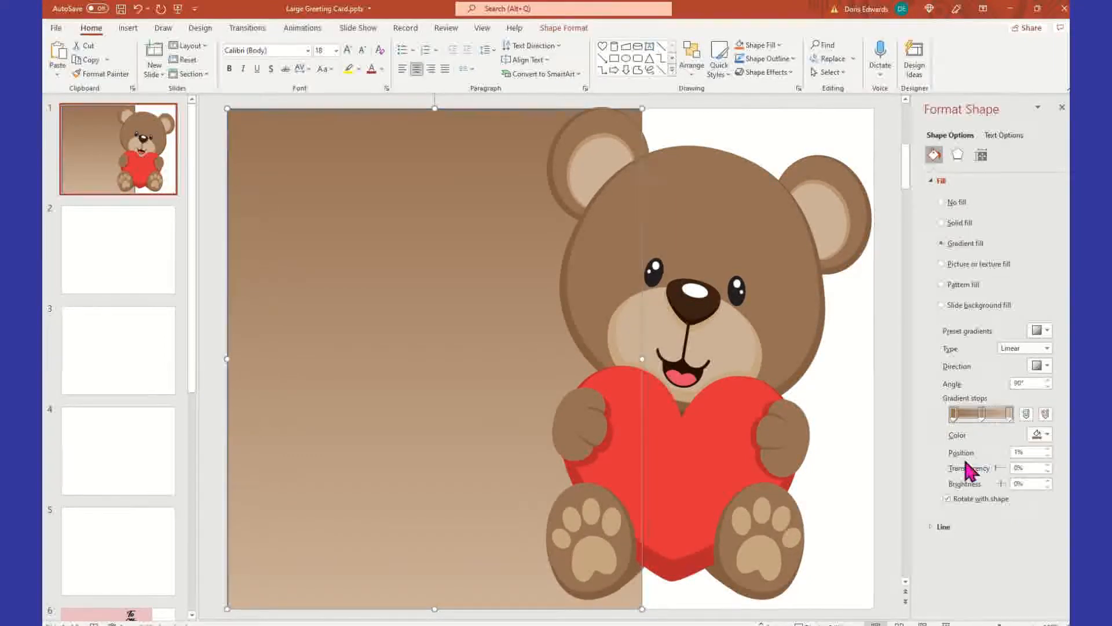
click(1049, 434)
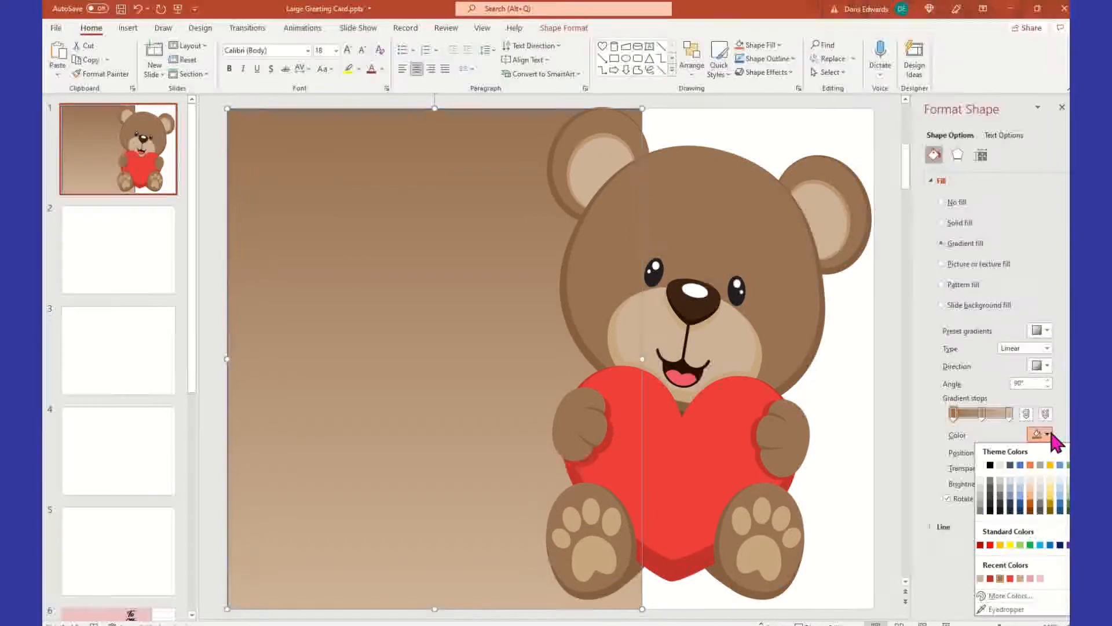
click(1008, 609)
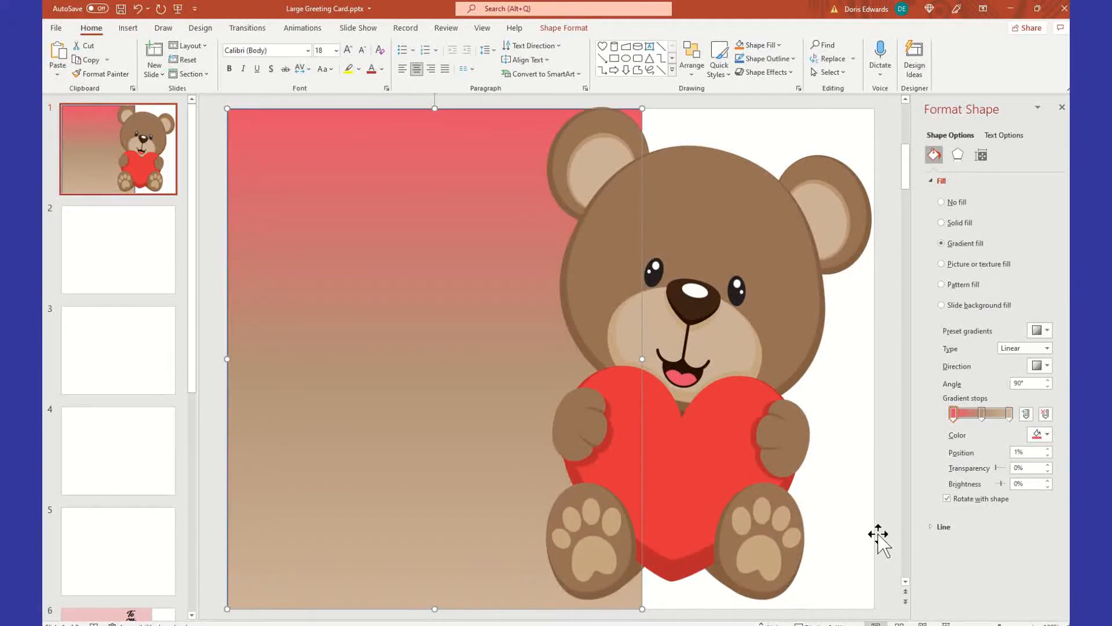
Recolour the gradient's middle stop at 50% with the darker brown sampled from the edge of the bear's ear
click(982, 414)
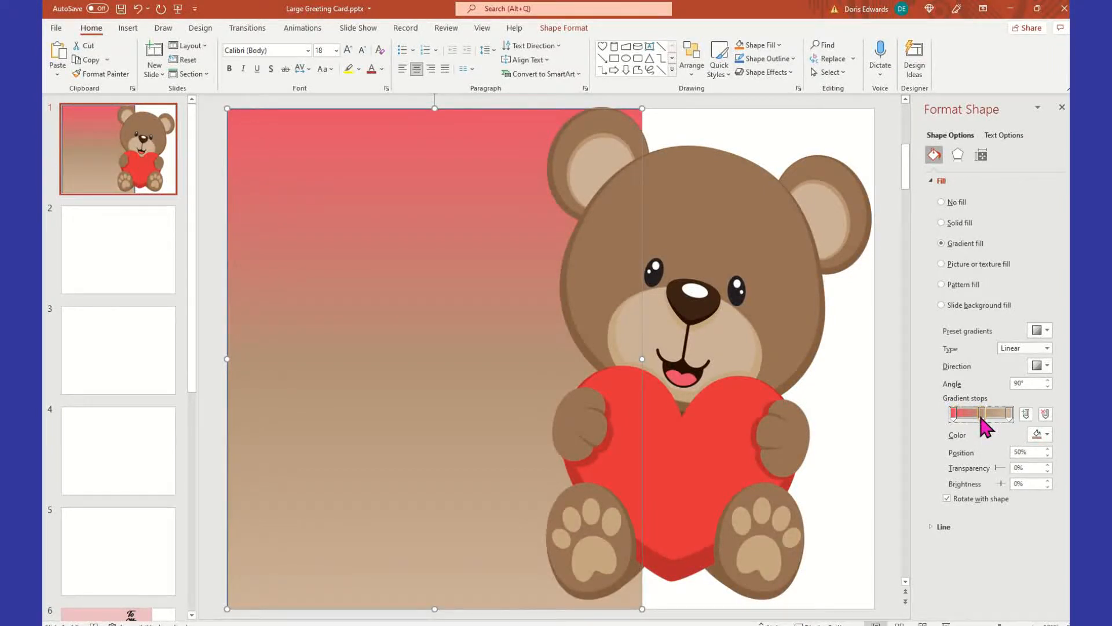
click(1046, 434)
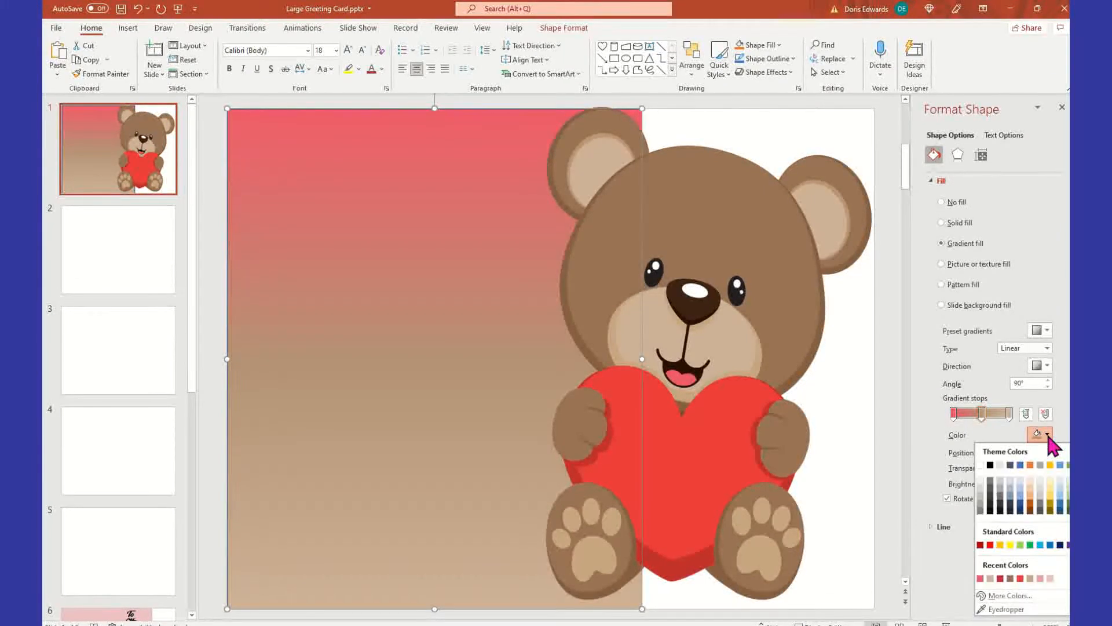
click(1033, 609)
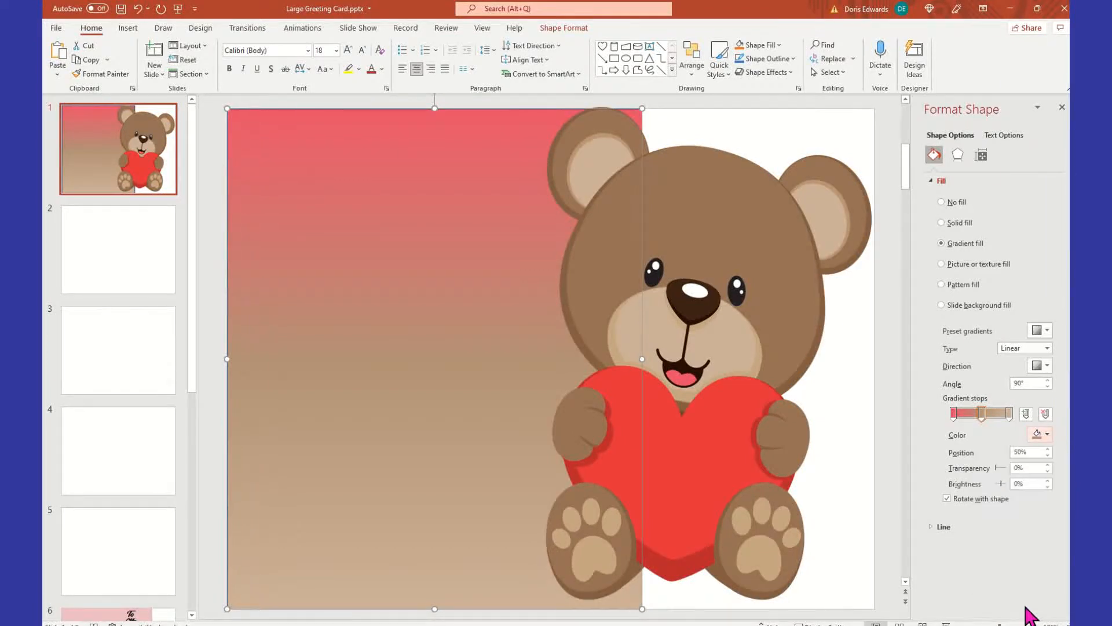
click(869, 190)
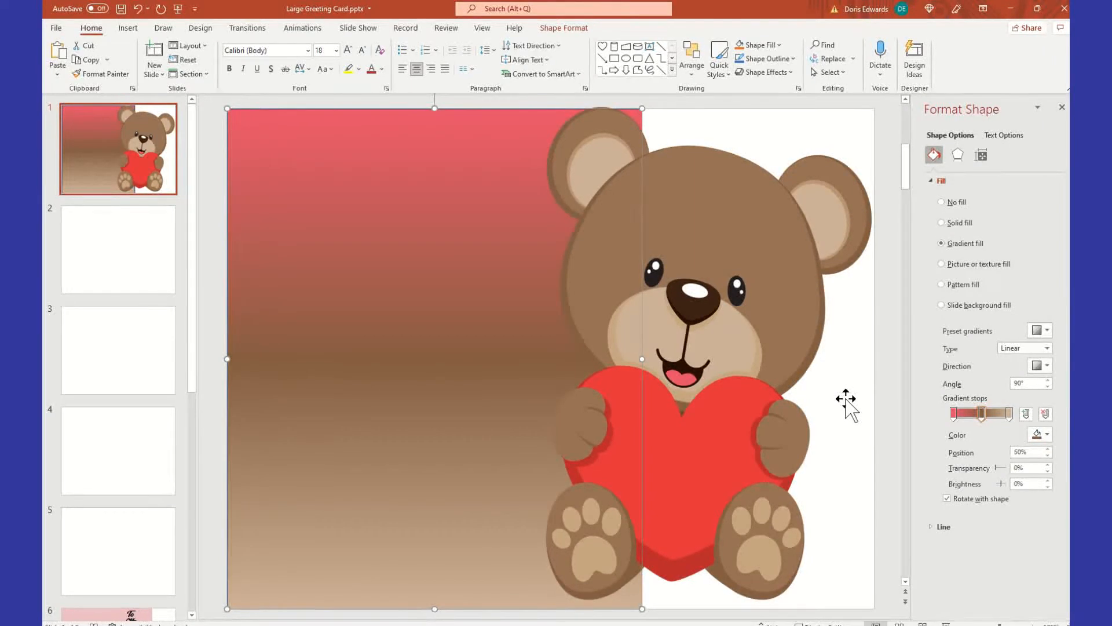
Recolour the gradient's last stop at 100% with the pink sampled from the bear's tongue
click(1010, 414)
click(1048, 435)
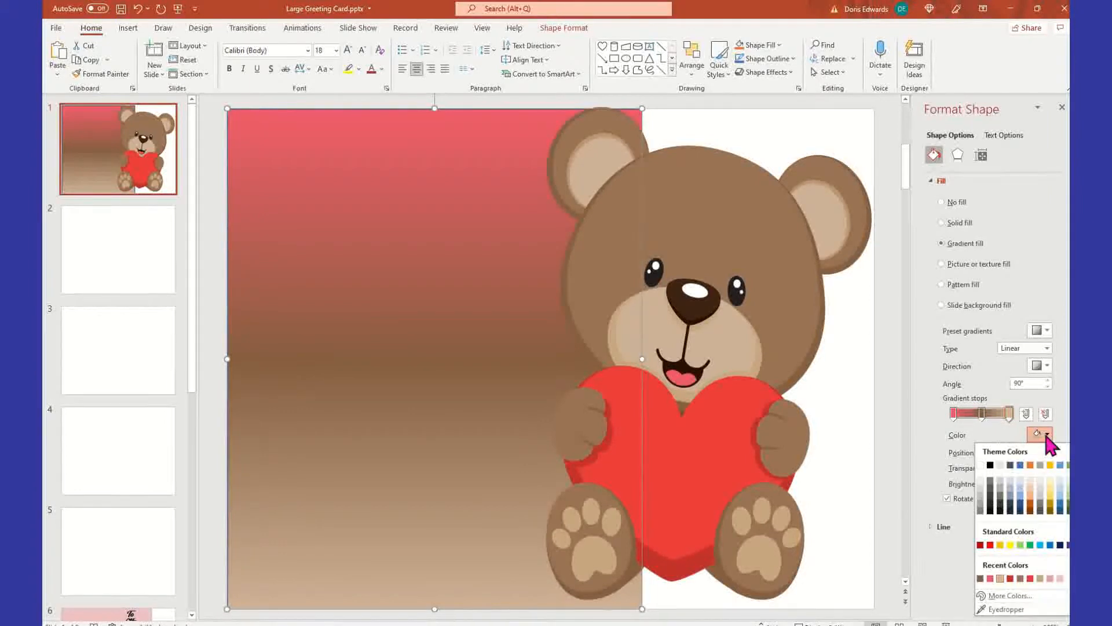
click(1007, 608)
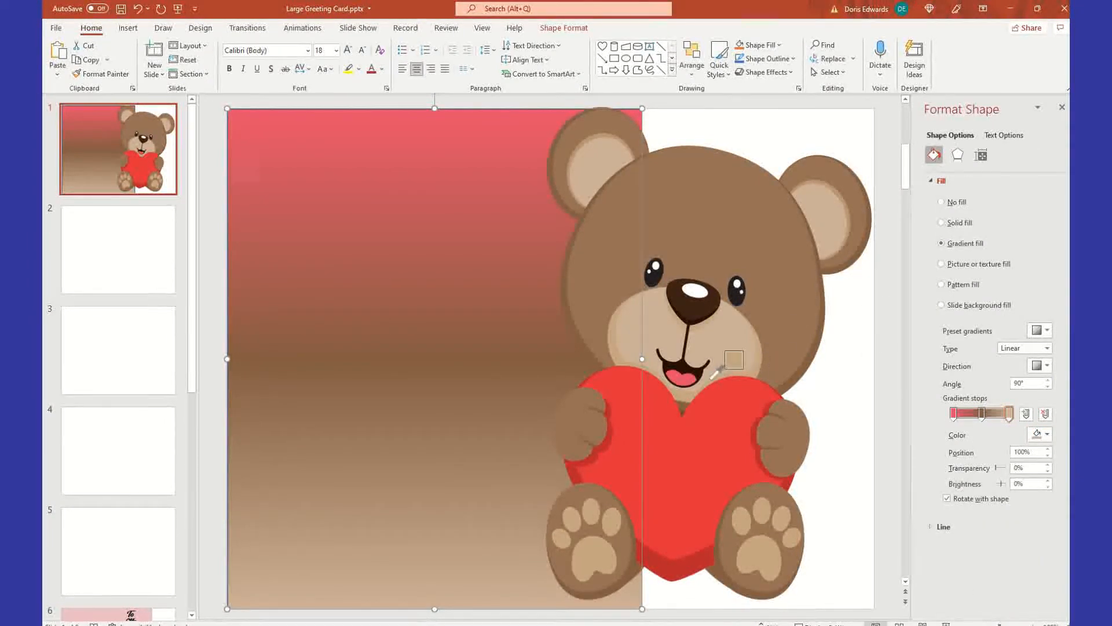
click(687, 367)
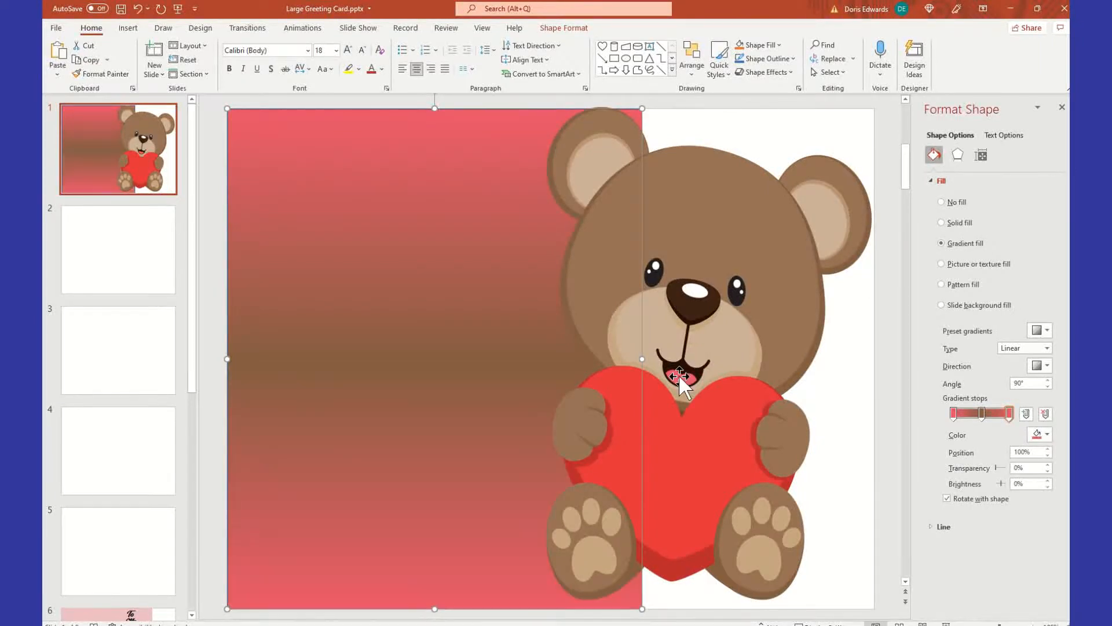
click(854, 397)
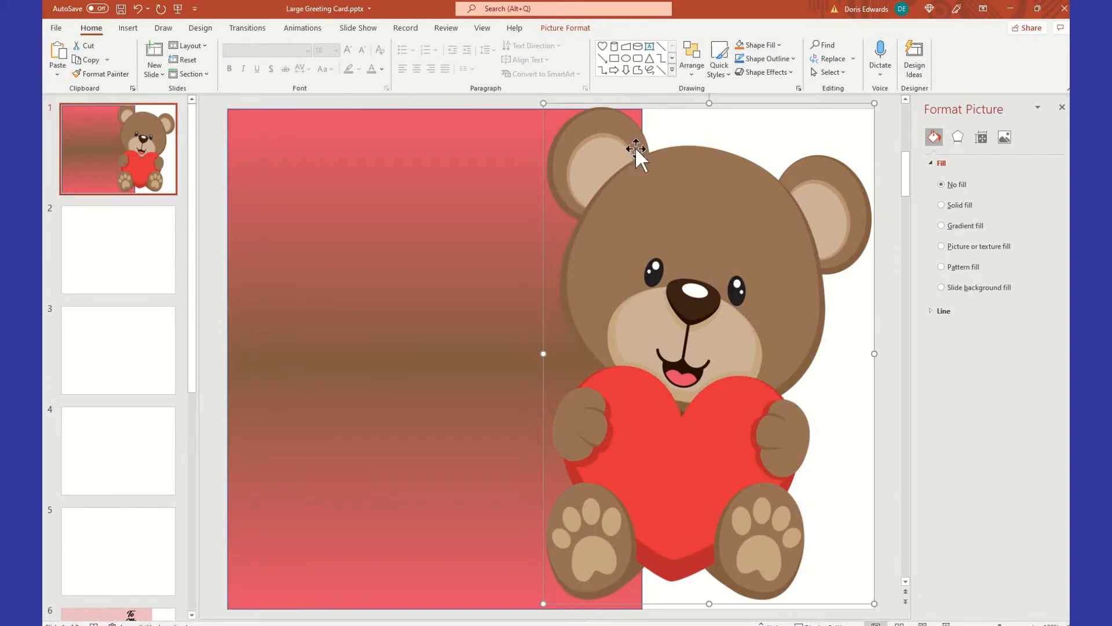
Insert a text box on the bear's red heart containing the text "BE MINE"
click(128, 29)
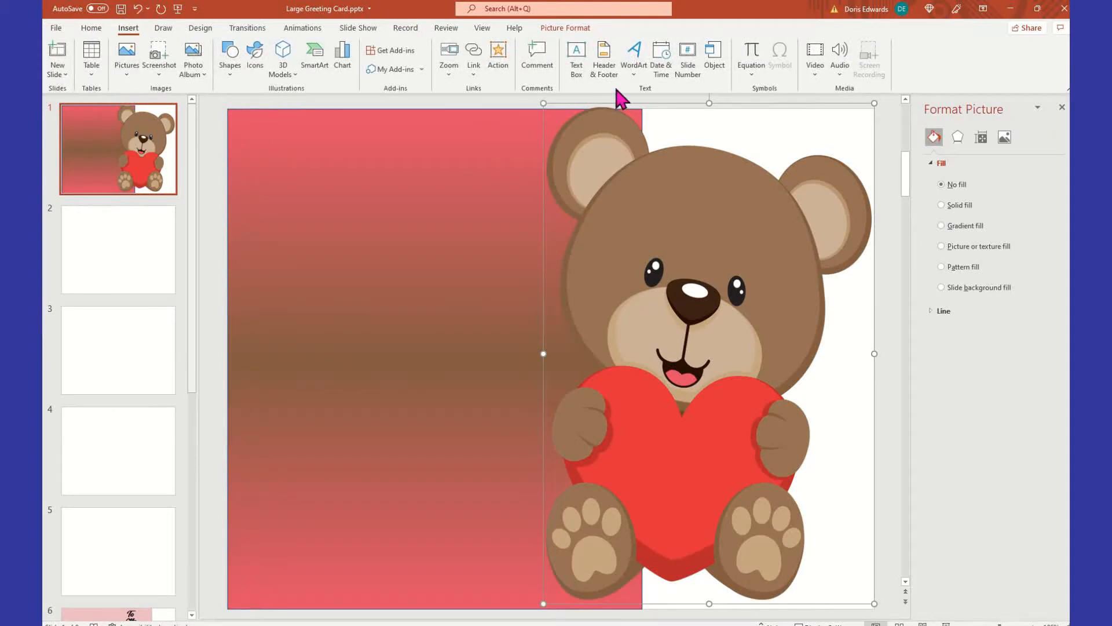
click(576, 58)
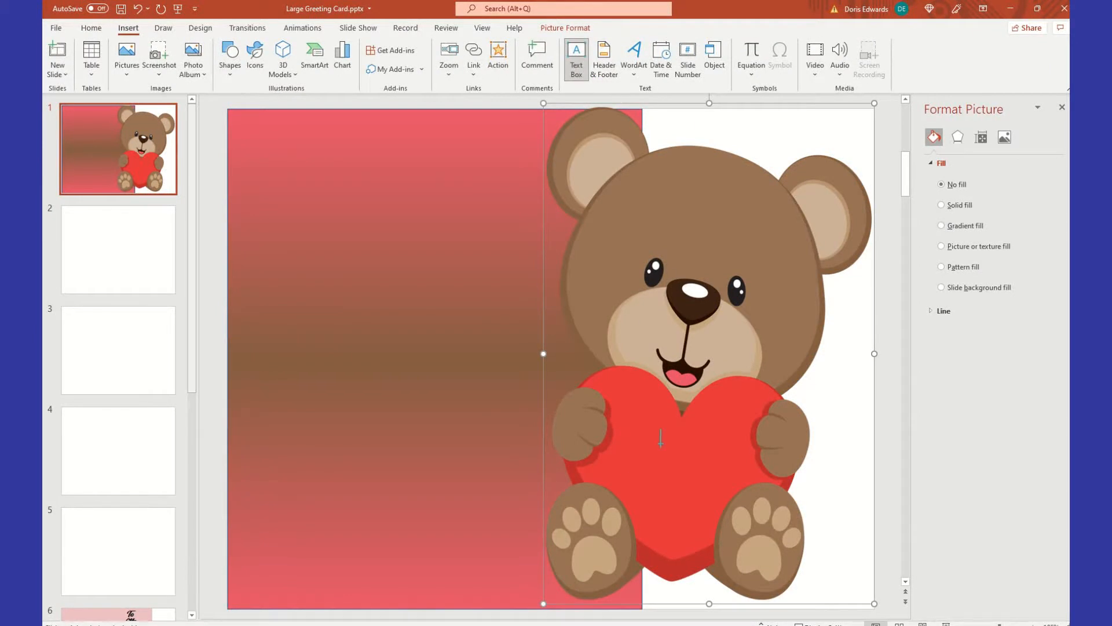
drag(629, 416, 740, 488)
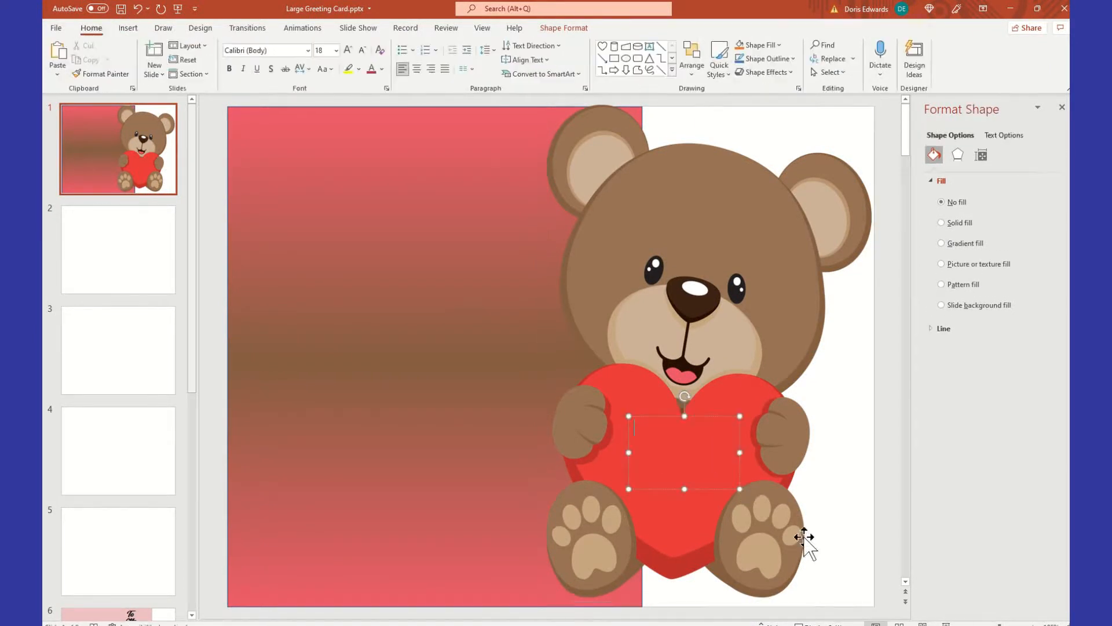
text(BE MINE)
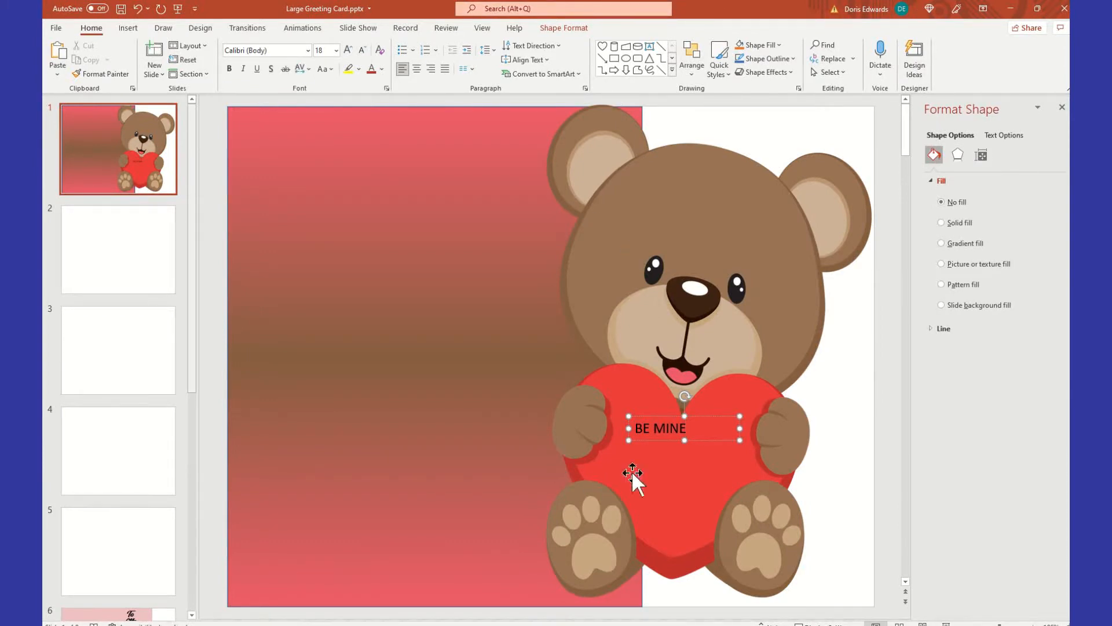
Change the font of the "BE MINE" text to Anjelika Rose Thin
drag(634, 428, 705, 432)
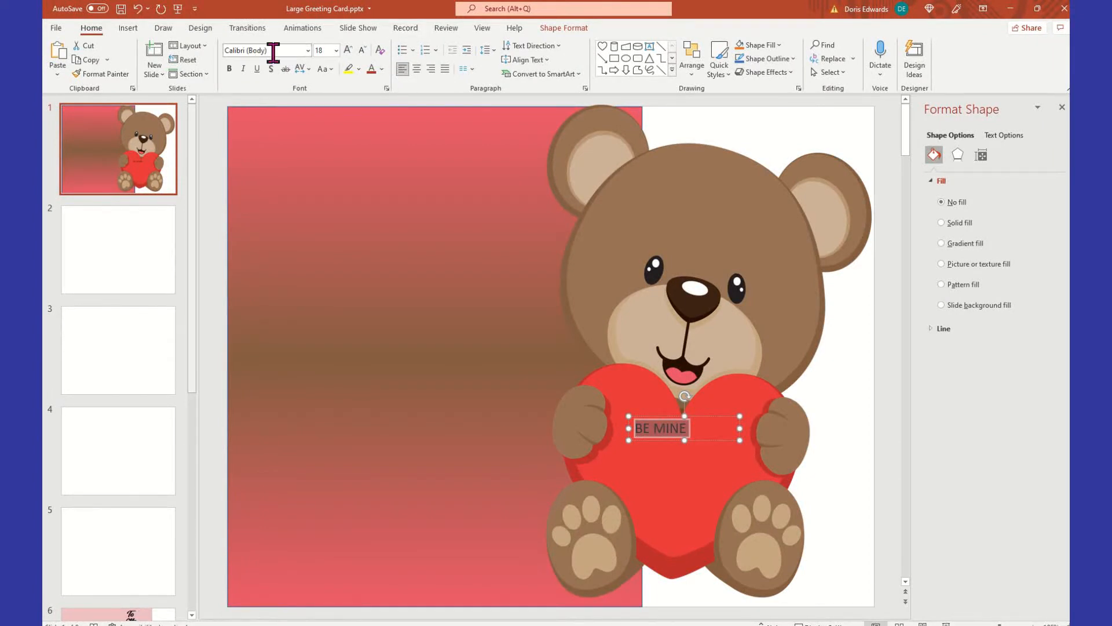
click(308, 50)
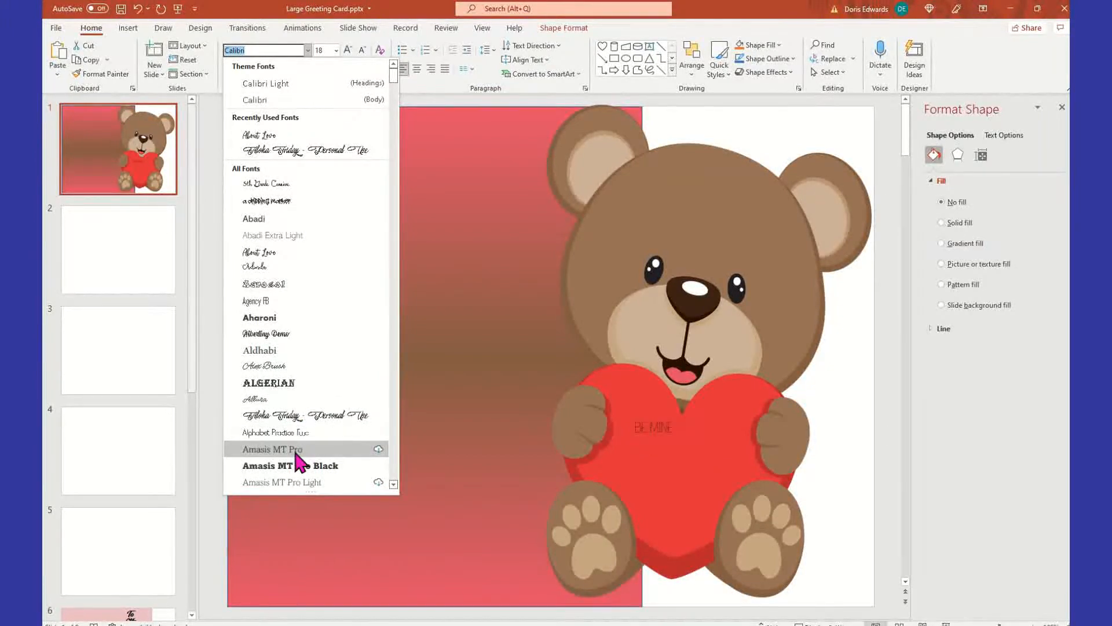
scroll(298, 458, down, 4)
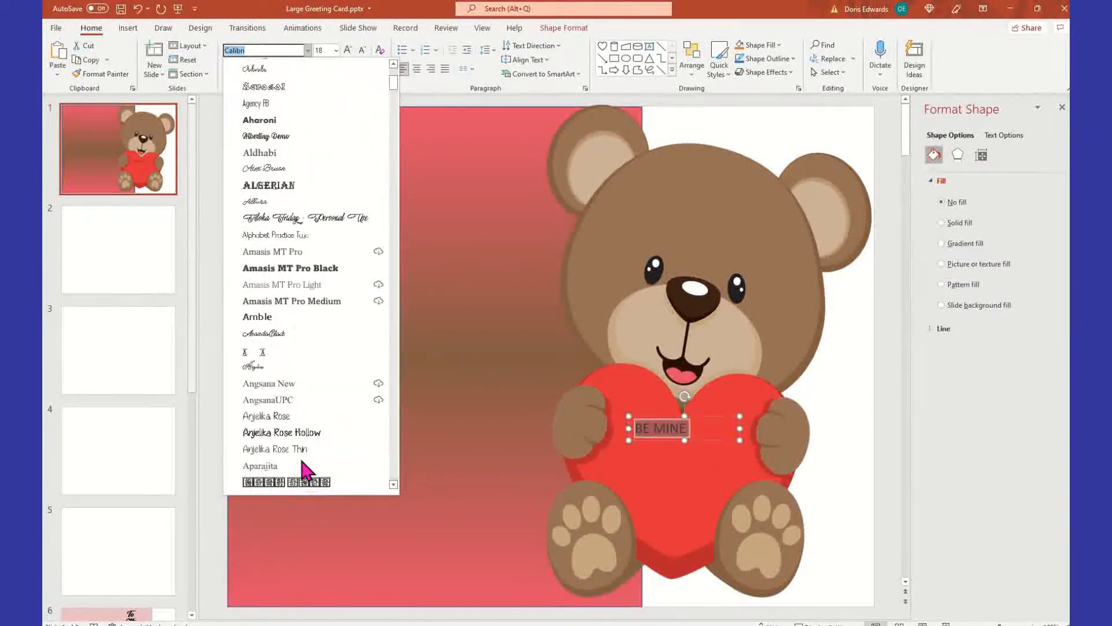
scroll(305, 469, down, 2)
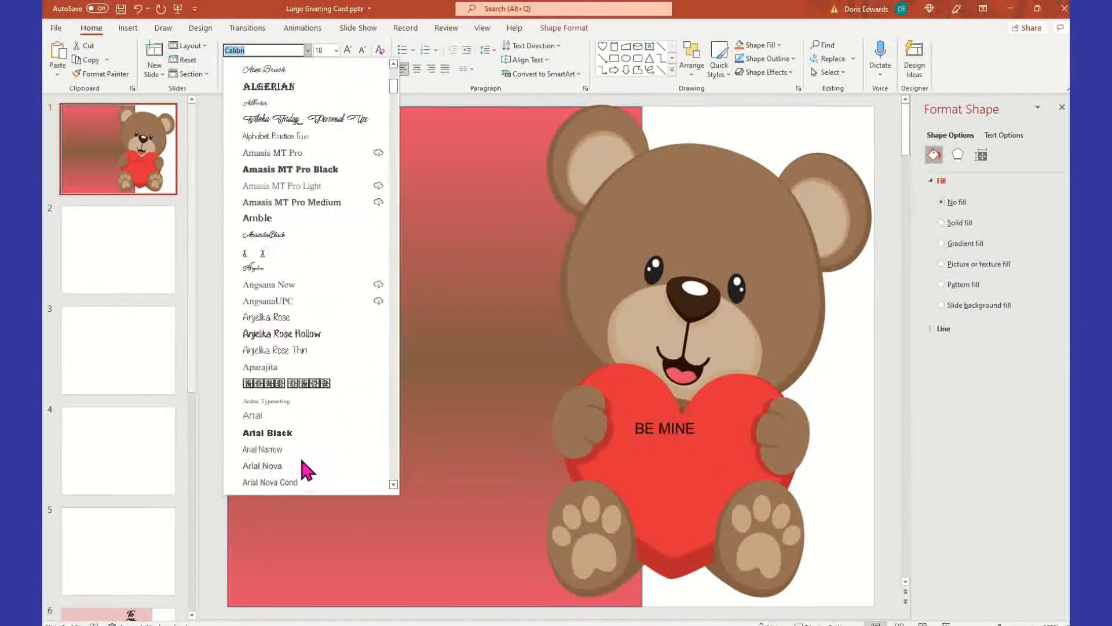
click(303, 350)
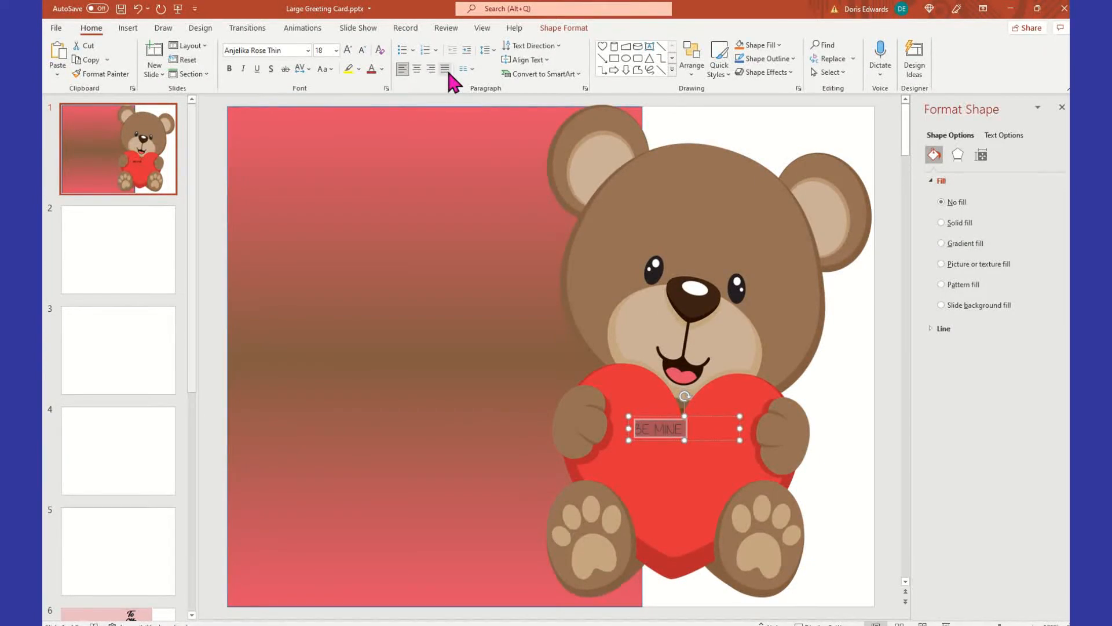
Centre the "BE MINE" text and move its text box slightly lower on the heart
click(416, 72)
drag(714, 438, 696, 466)
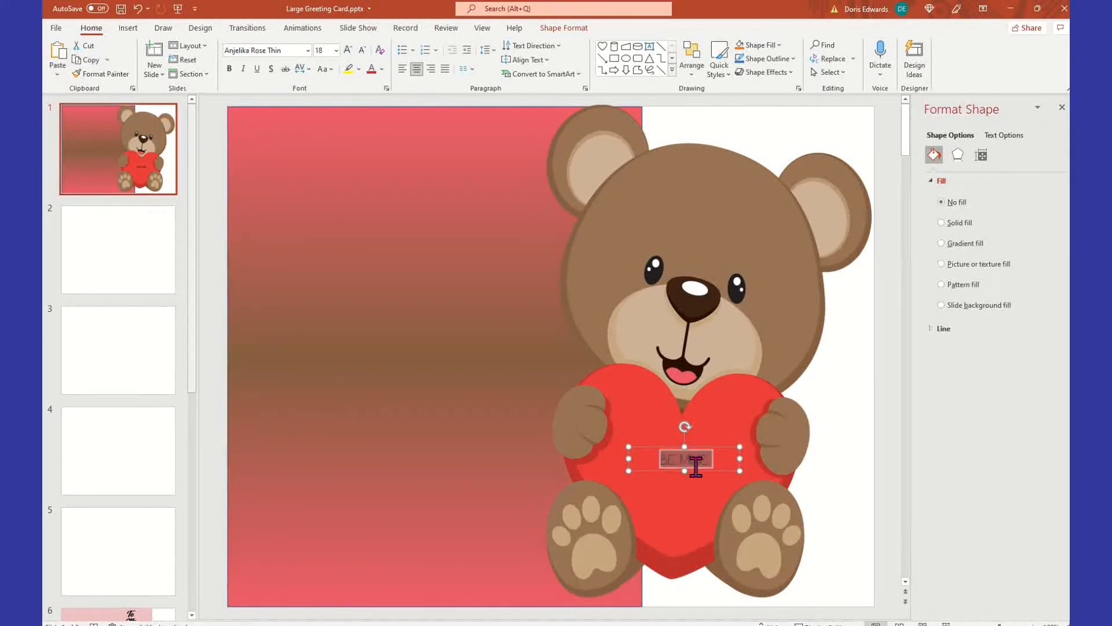
Make the "BE MINE" text bold and set its font size to 48
click(229, 69)
click(382, 69)
click(382, 70)
click(336, 51)
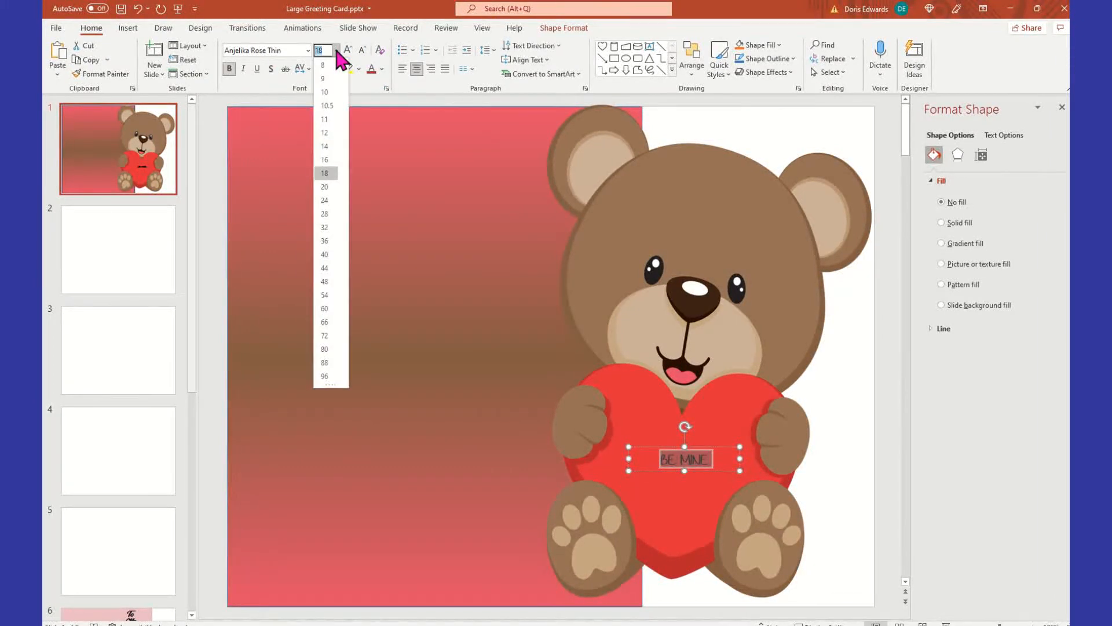
click(333, 282)
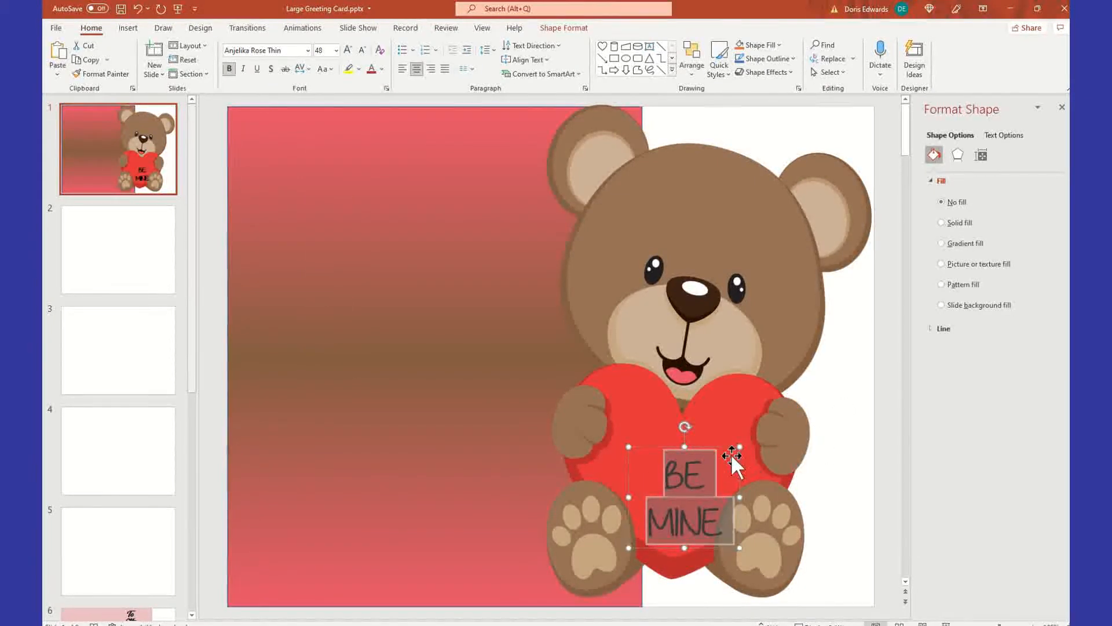